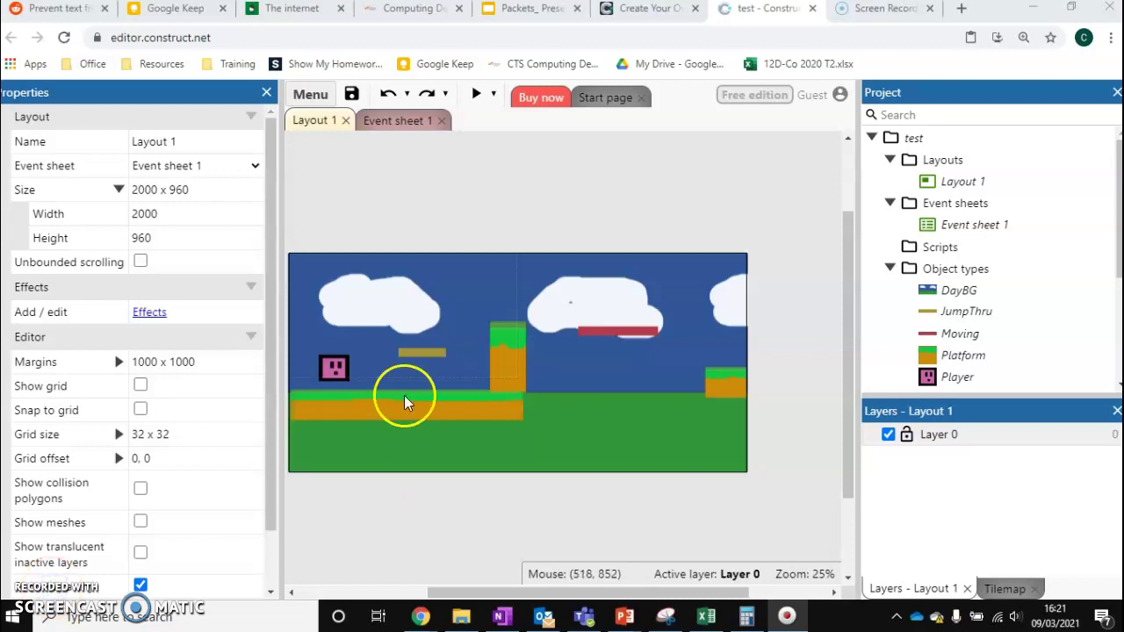
Delete the last small JumpThru platform, then preview the game, walking and jumping the player beside the pillar.
left_click(415, 355)
key("Delete")
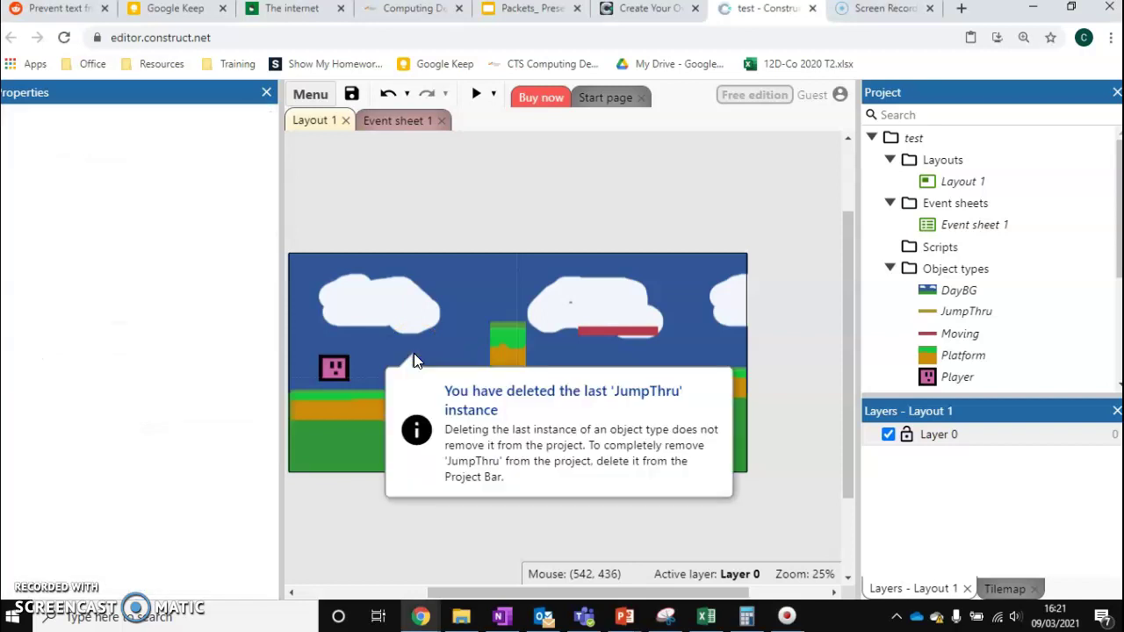
left_click(477, 93)
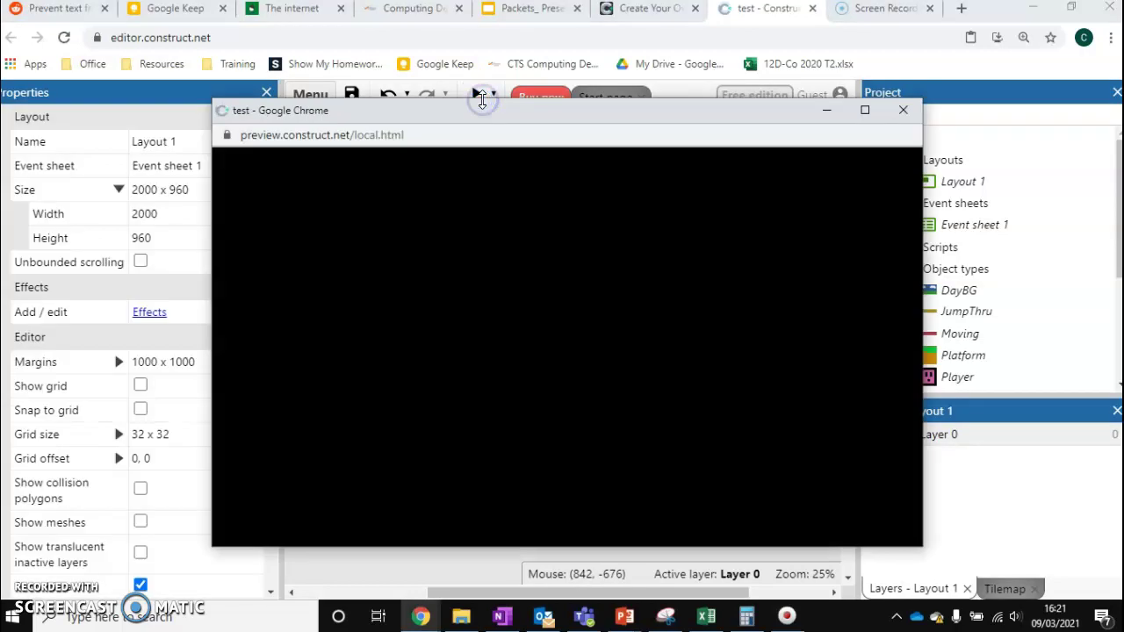
key("Right")
key("Up")
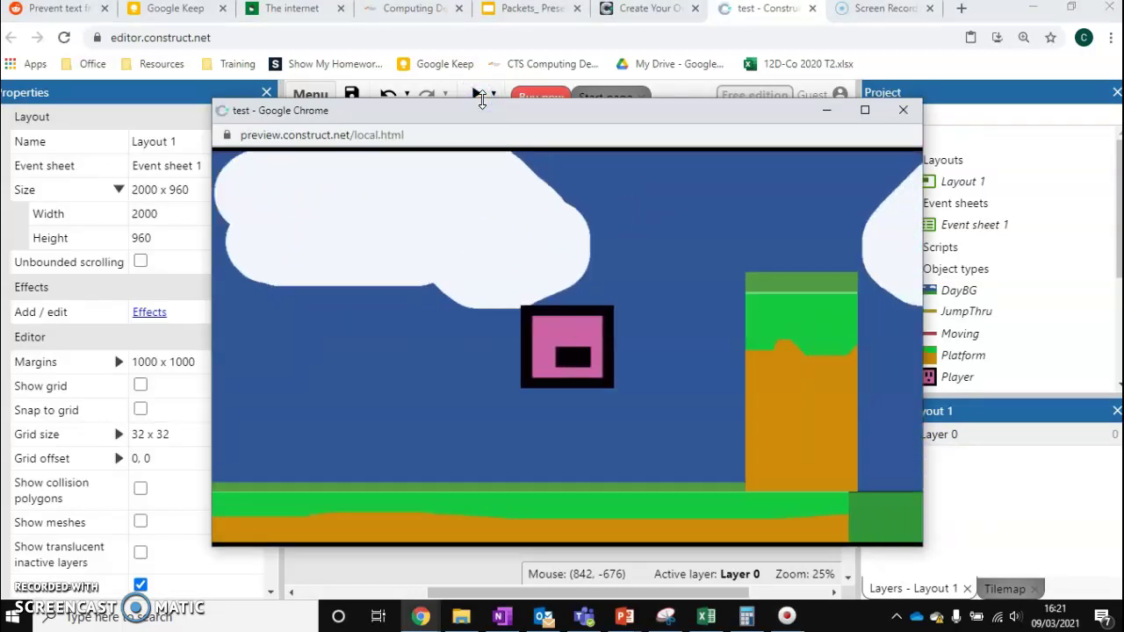
key("Up")
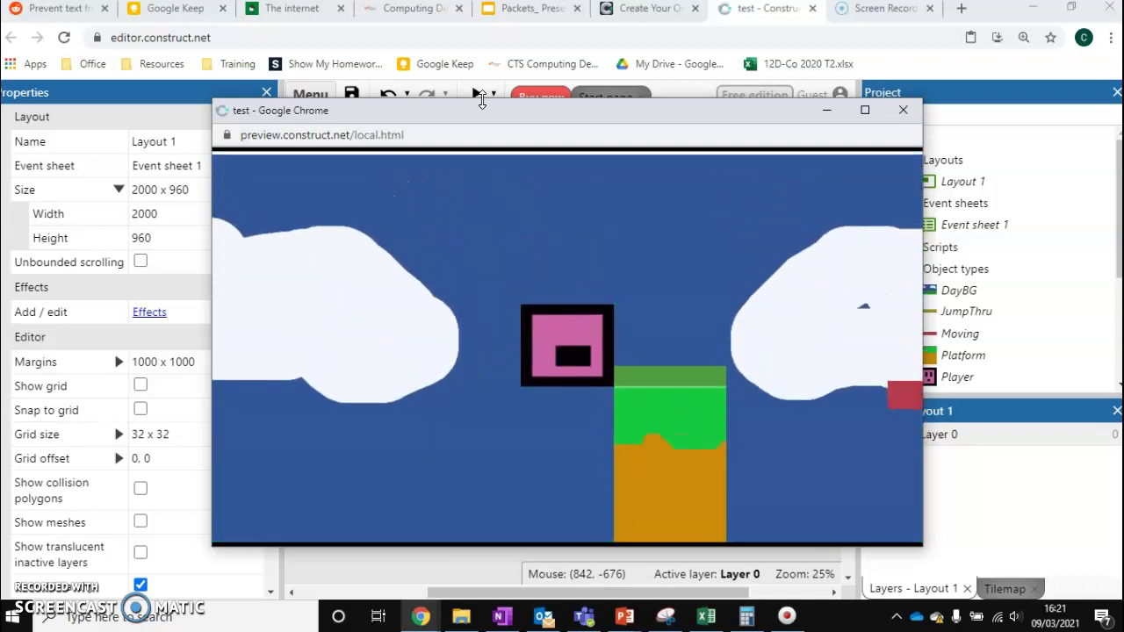
key("Up")
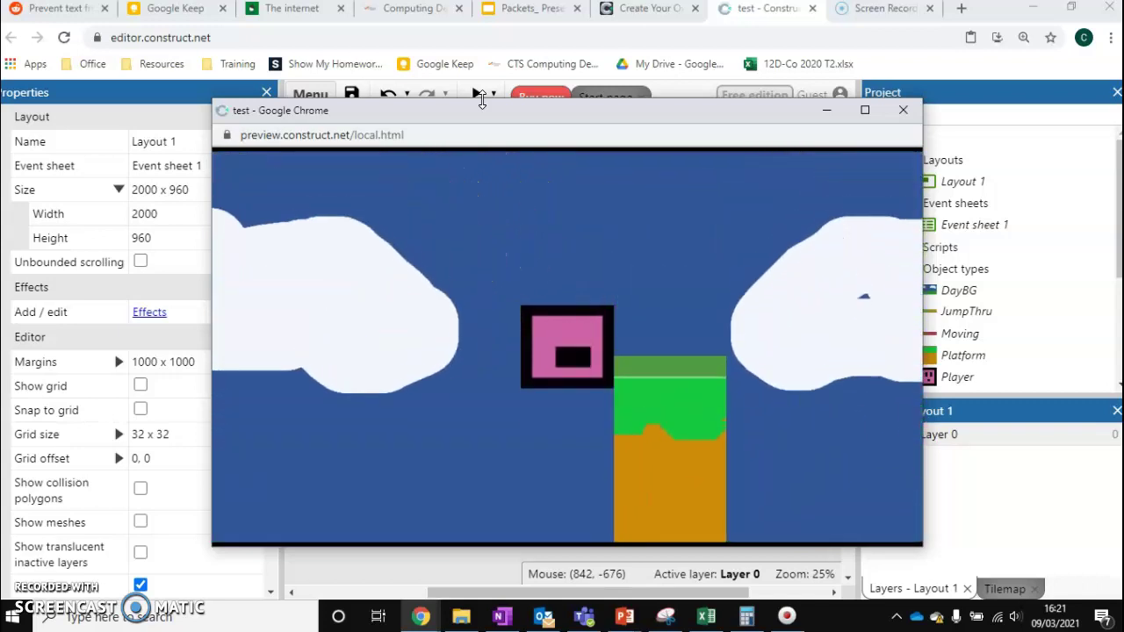
key("Left")
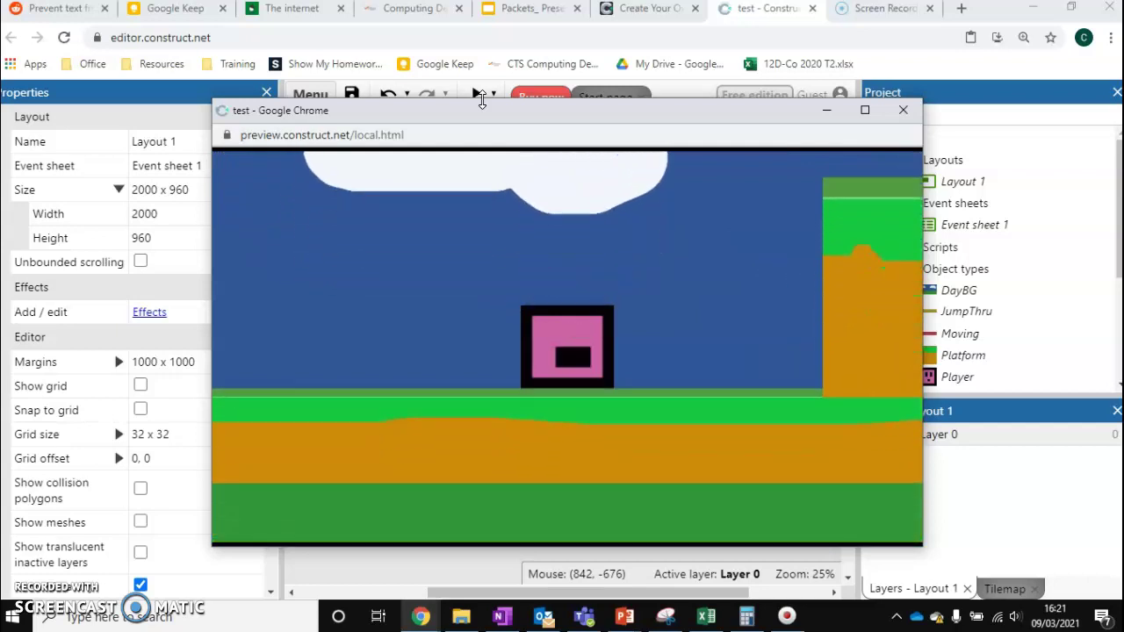
left_click(896, 112)
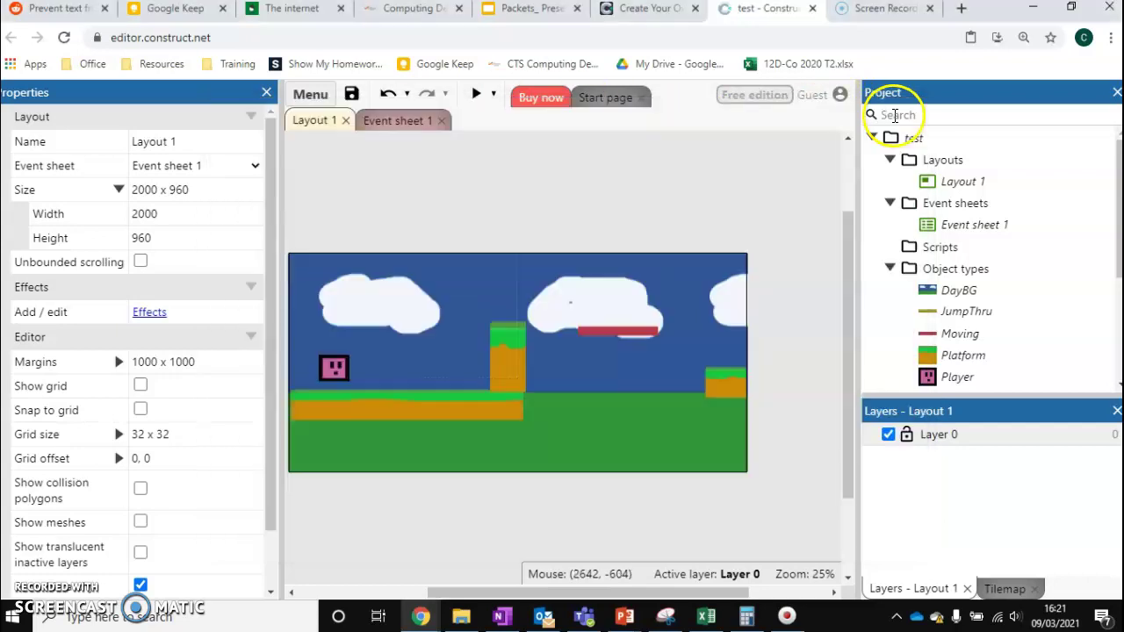
From the layout's context menu, insert a new Sprite object named 'box'.
right_click(565, 228)
left_click(591, 243)
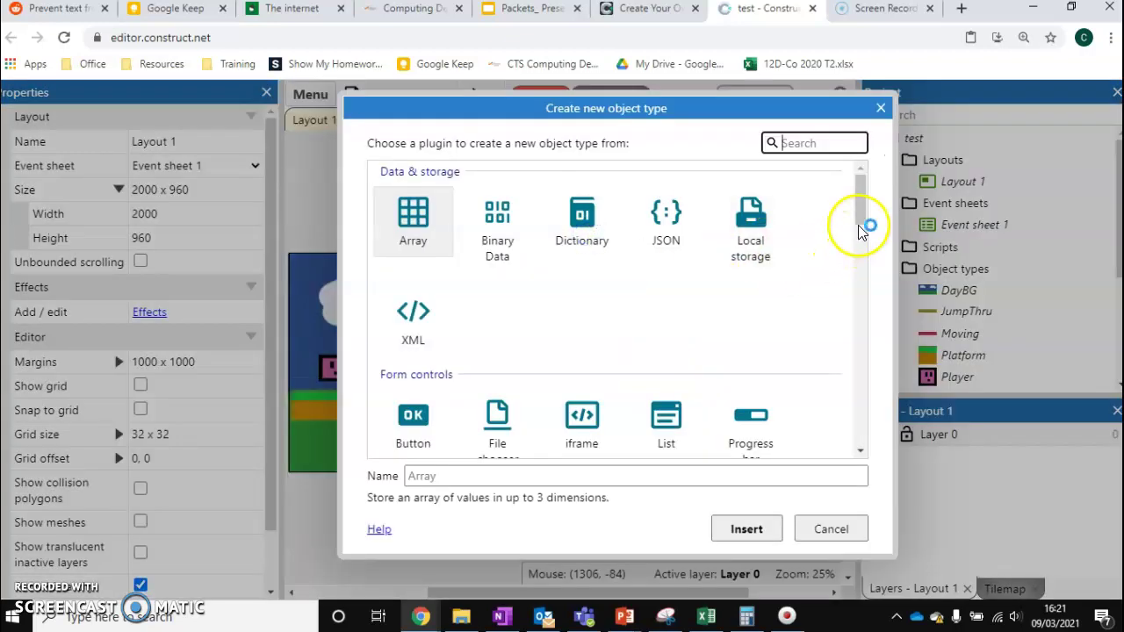
left_click_drag(861, 226, 887, 302)
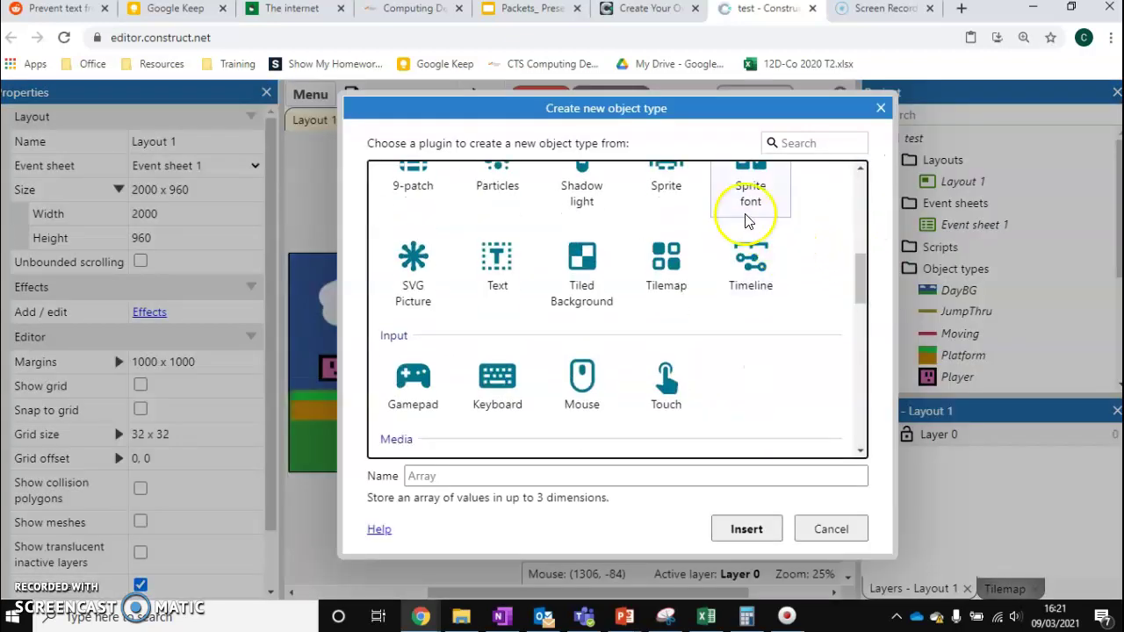
left_click(667, 182)
left_click(519, 476)
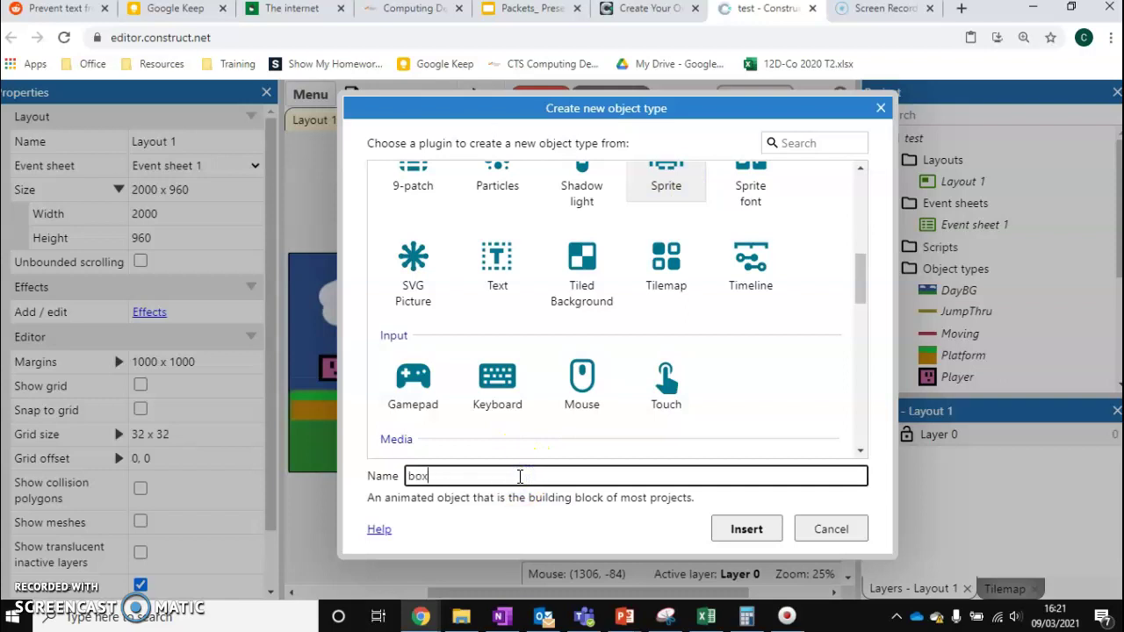
left_click(773, 528)
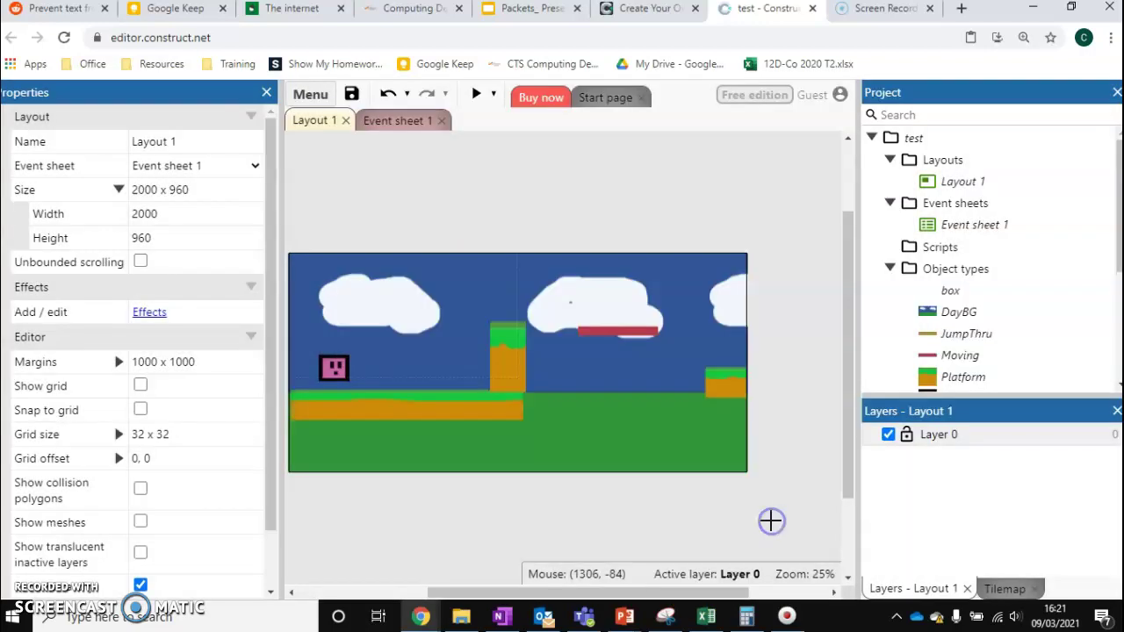
Fill the box sprite's 250x250 frame with solid olive using the fill bucket.
left_click(445, 389)
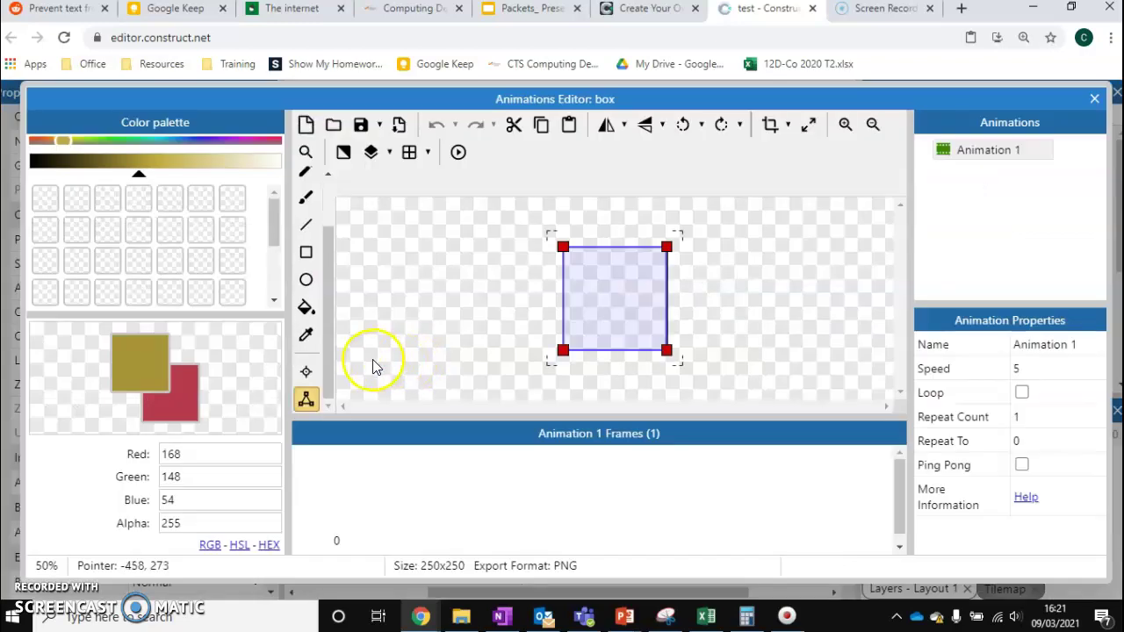
left_click(306, 307)
left_click(617, 297)
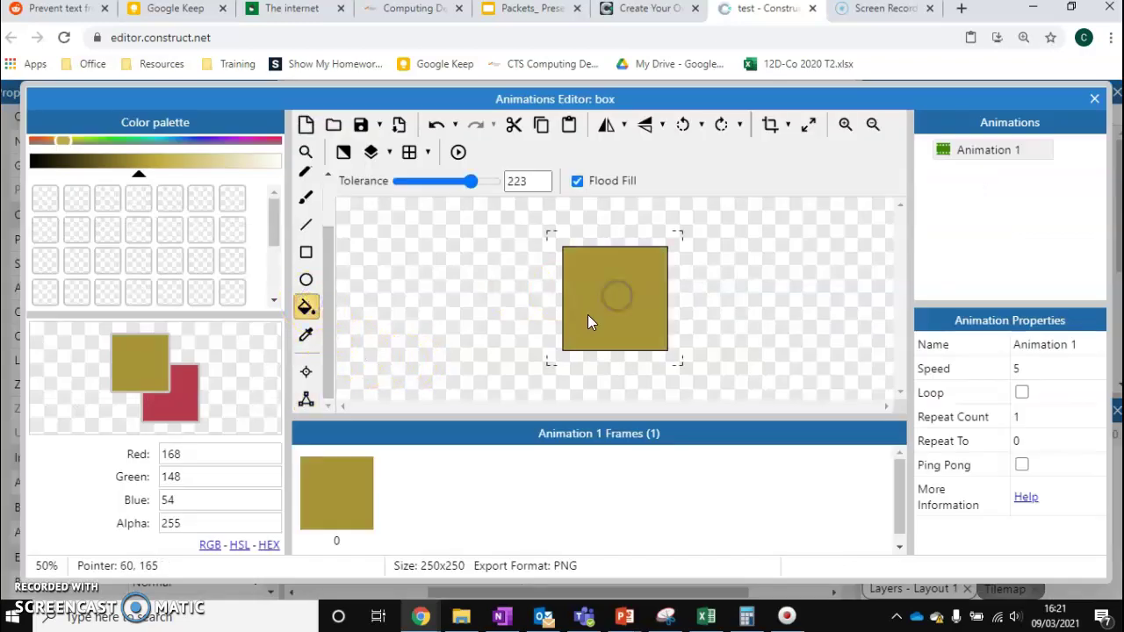
Try moving and adding collision polygon points on the top edge, then undo the change.
left_click(306, 401)
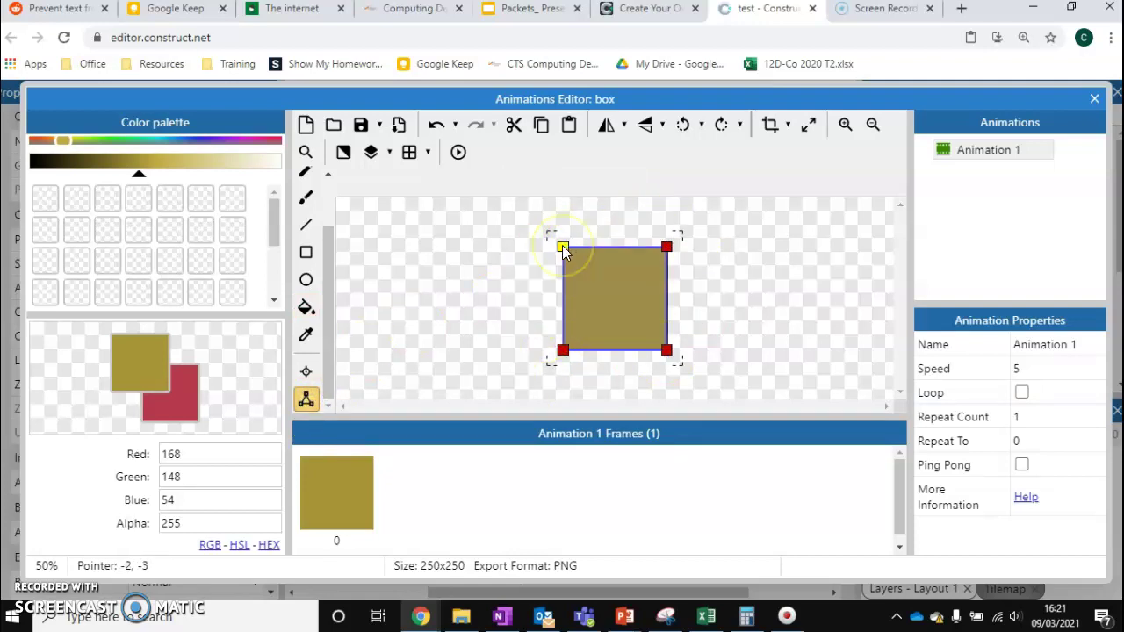
left_click_drag(563, 249, 581, 269)
double_click(619, 255)
left_click_drag(645, 250, 630, 257)
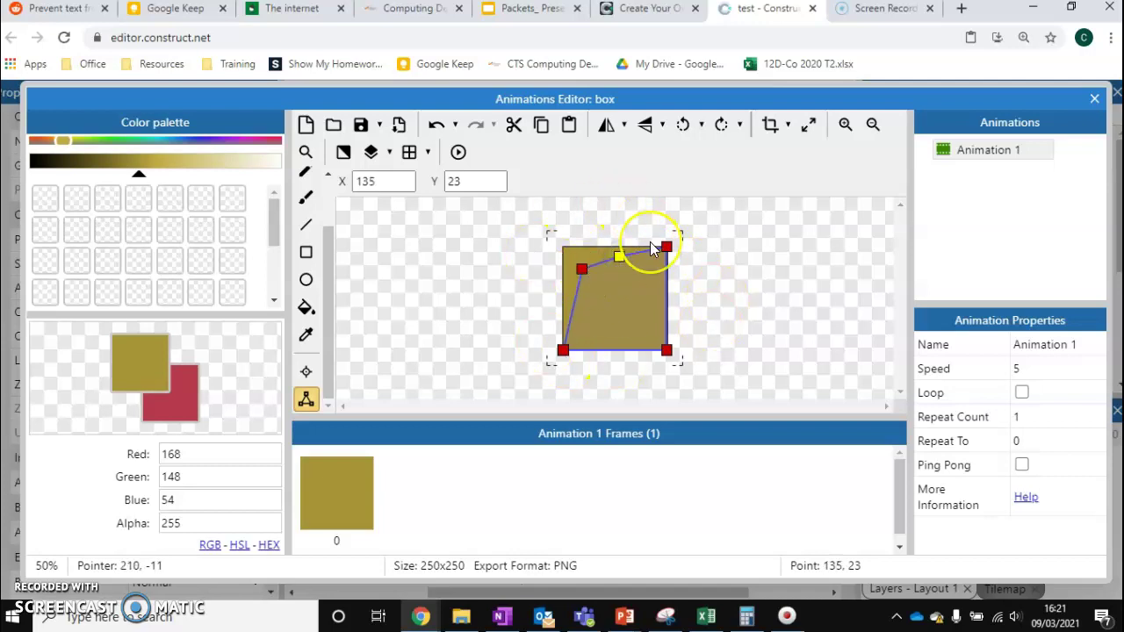
key("ctrl+z")
key("ctrl+z")
key("ctrl+z")
key("ctrl+z")
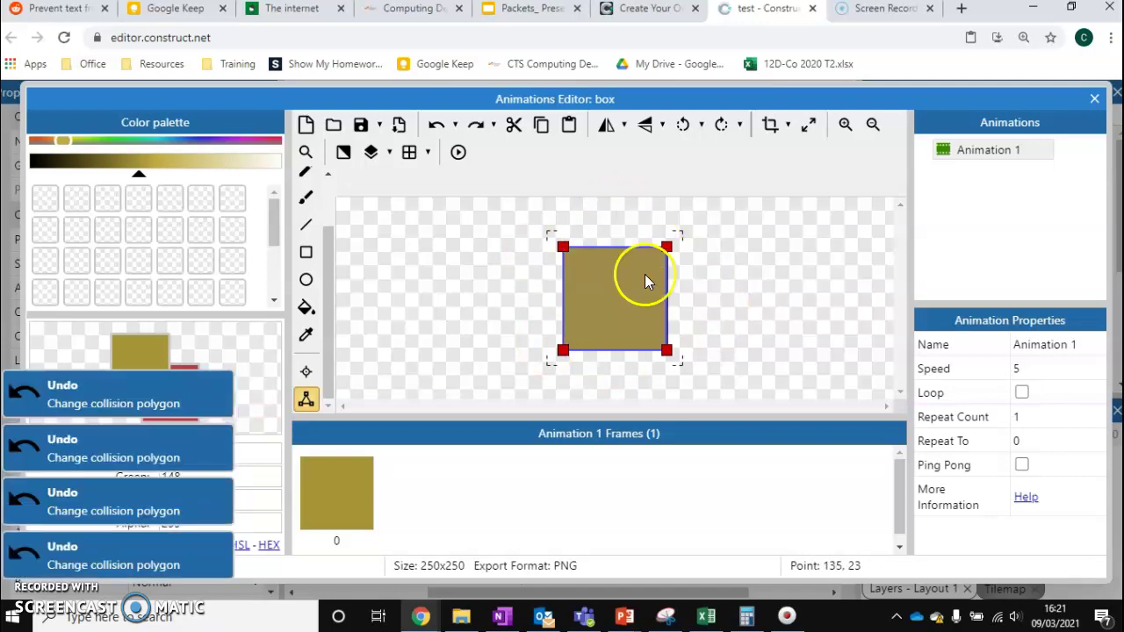
Shrink the olive box to about 154 x 142 on the layout and give it the Solid behavior.
left_click(1093, 100)
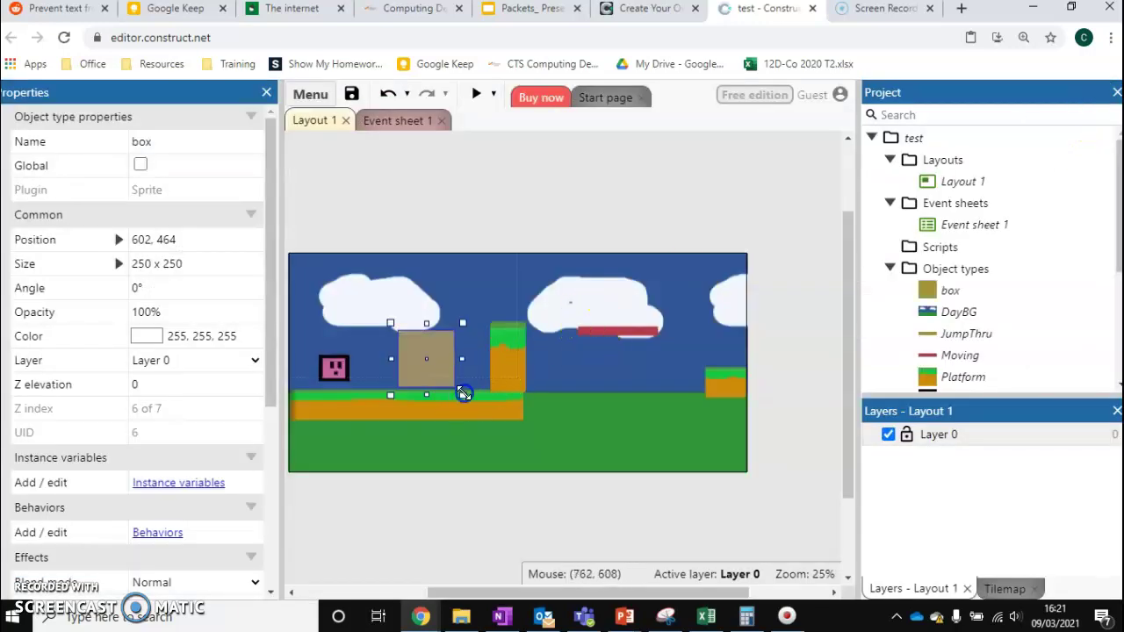
left_click_drag(464, 394, 443, 371)
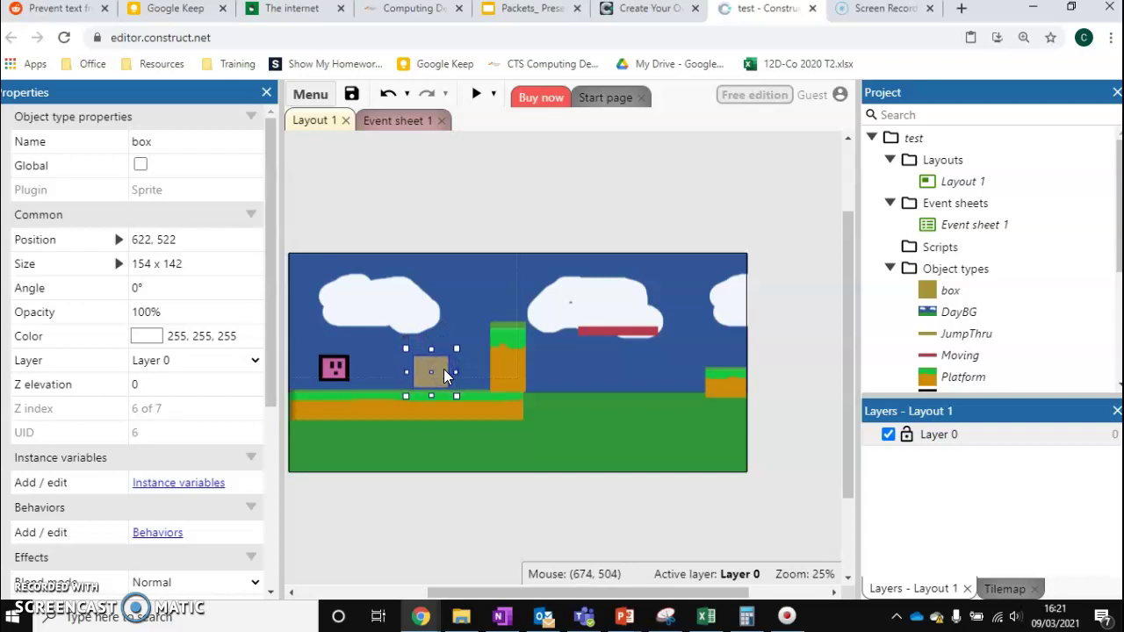
right_click(443, 369)
mouse_move(554, 156)
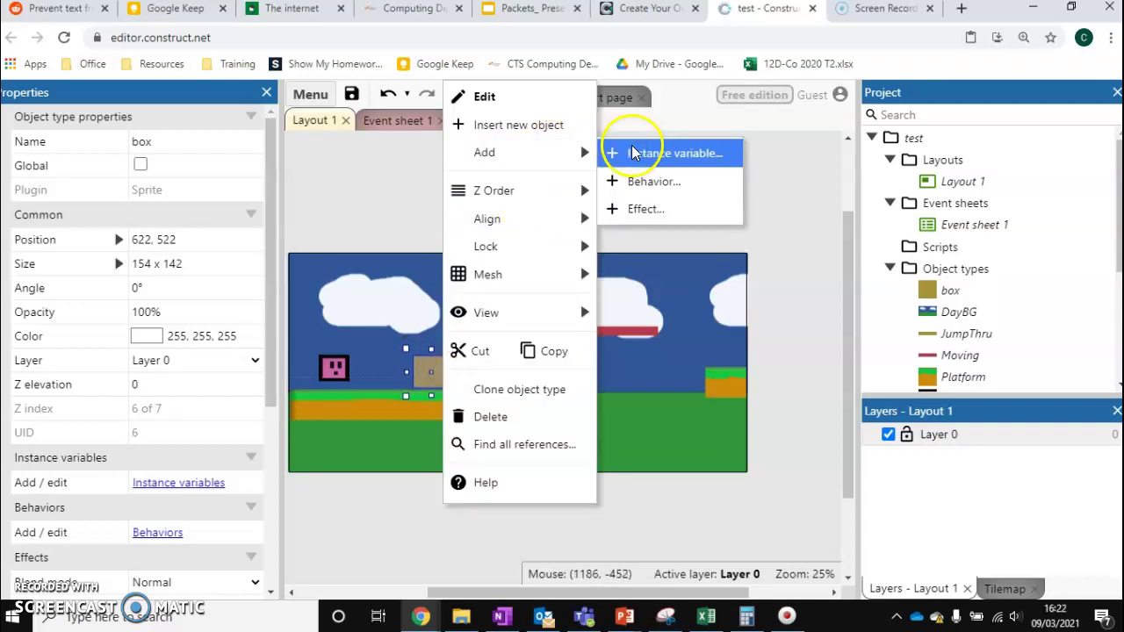
left_click(659, 181)
left_click(853, 221)
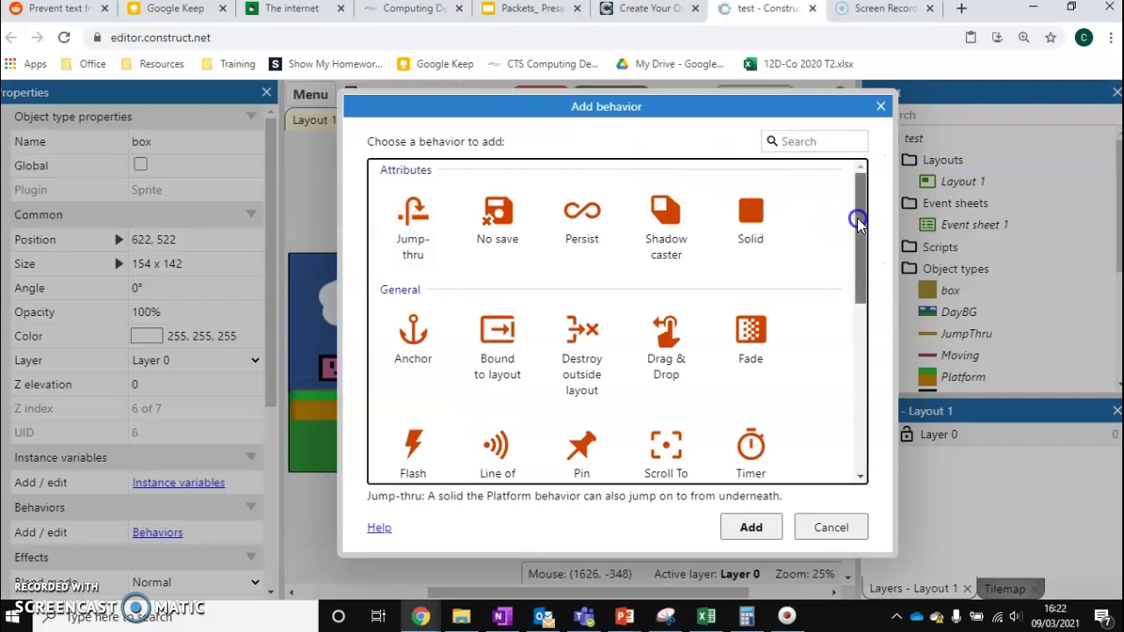
left_click(761, 219)
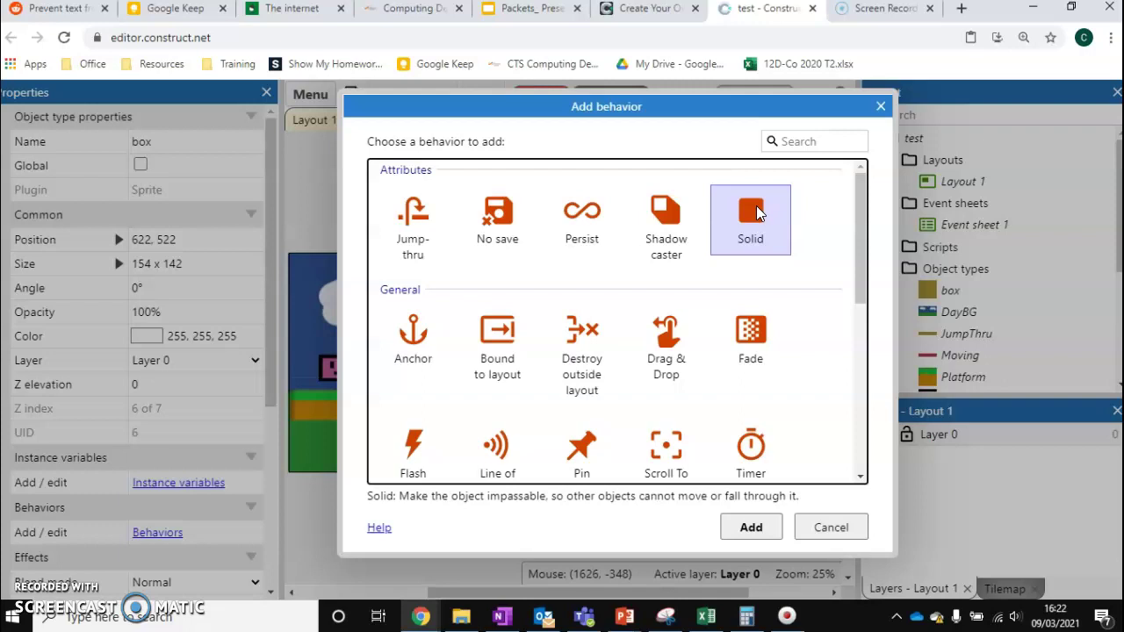
left_click(752, 527)
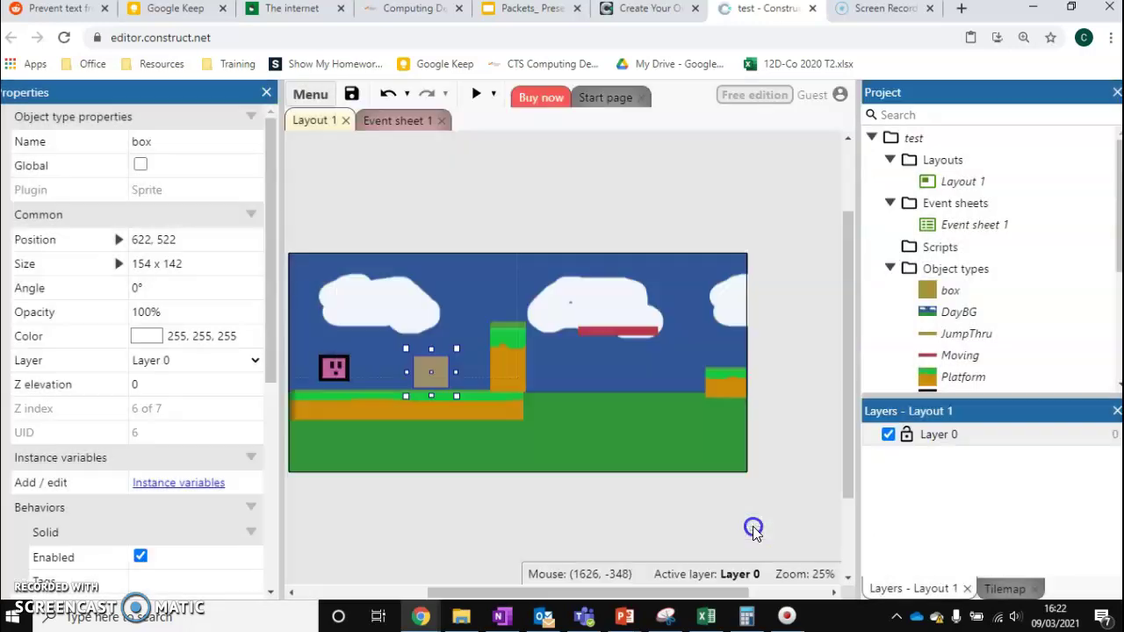
Add the Physics behavior to the olive box.
right_click(423, 372)
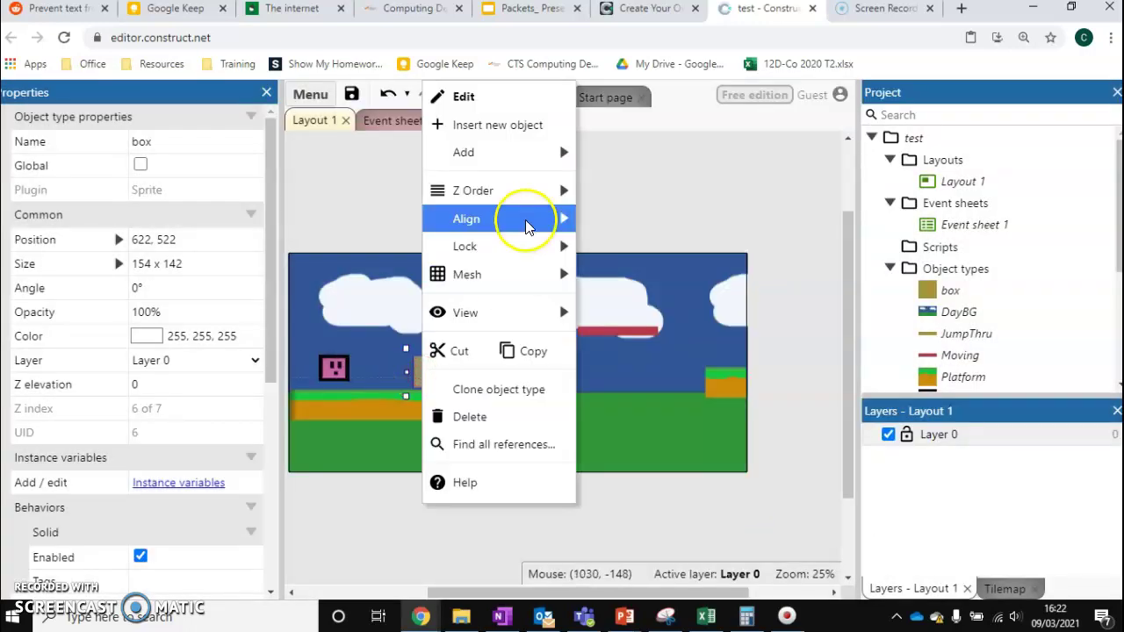
mouse_move(536, 152)
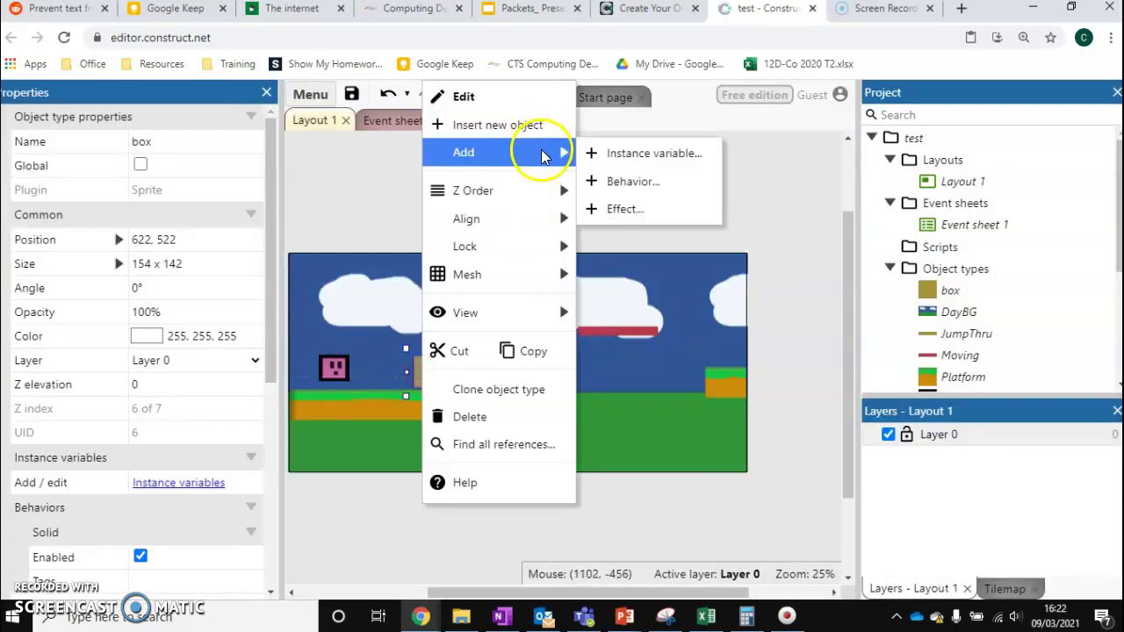
left_click(618, 176)
left_click_drag(870, 190, 869, 376)
left_click(582, 338)
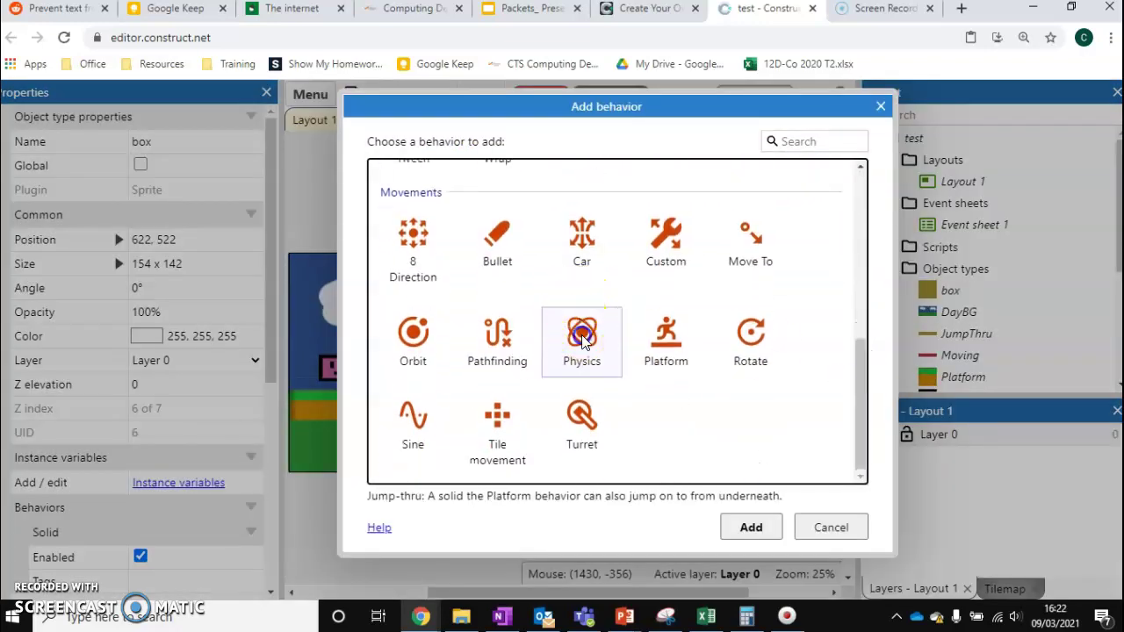
left_click(763, 530)
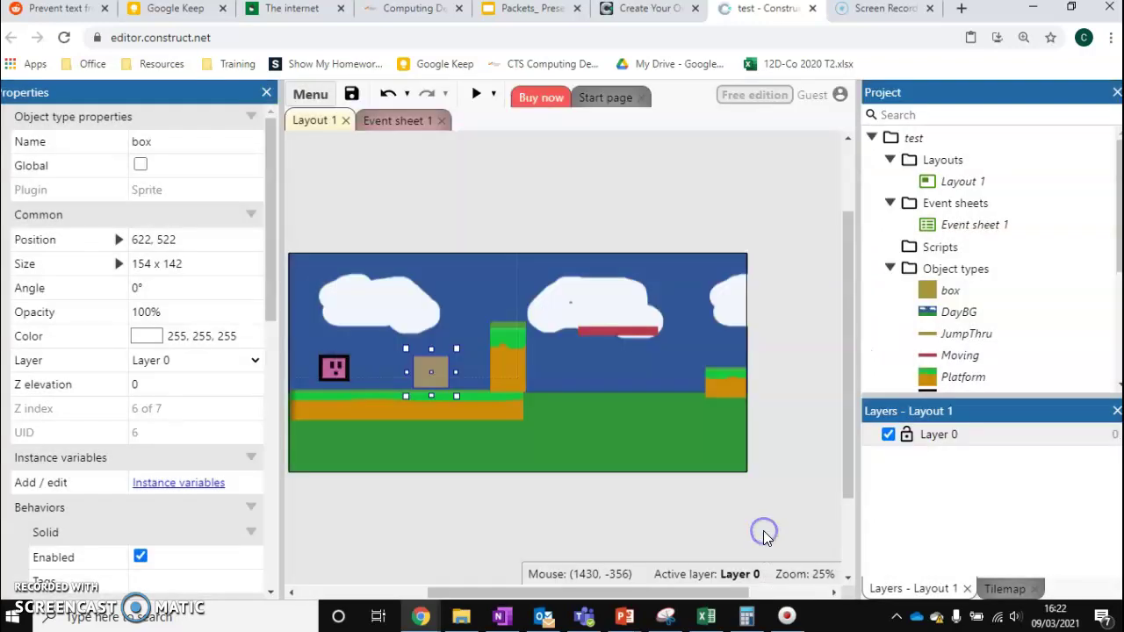
left_click(475, 94)
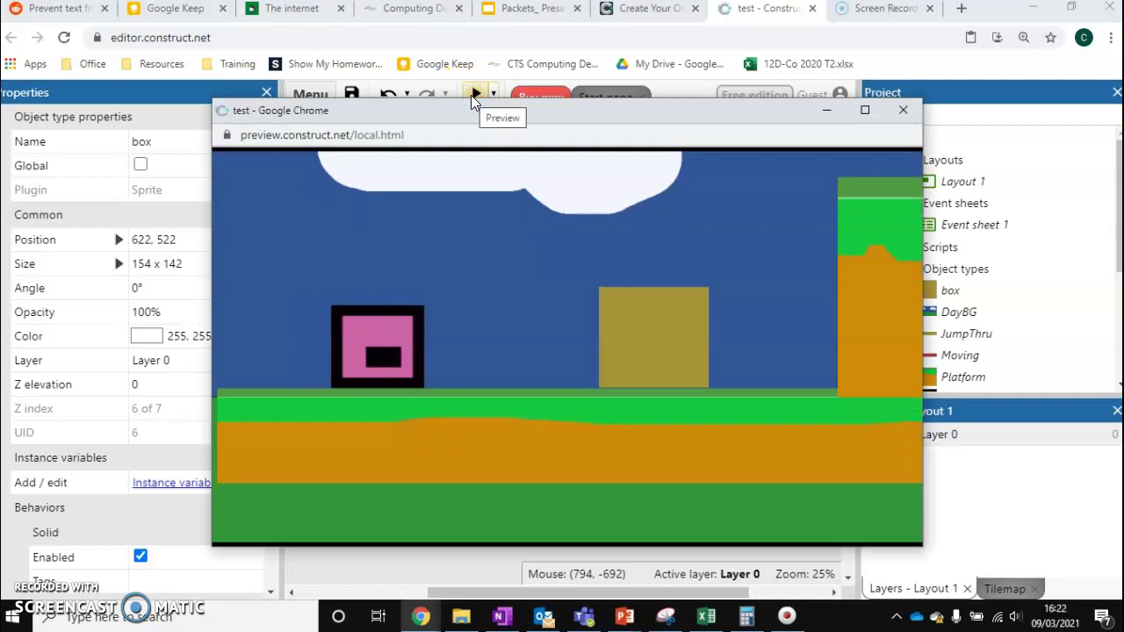
key("Up")
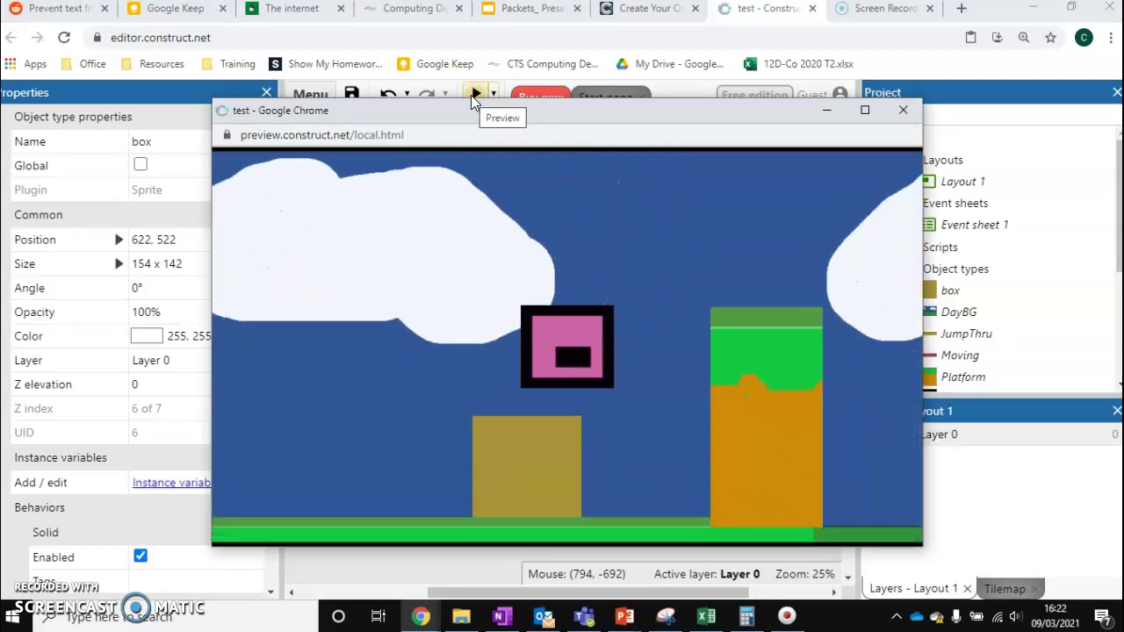
left_click(902, 109)
left_click(373, 507)
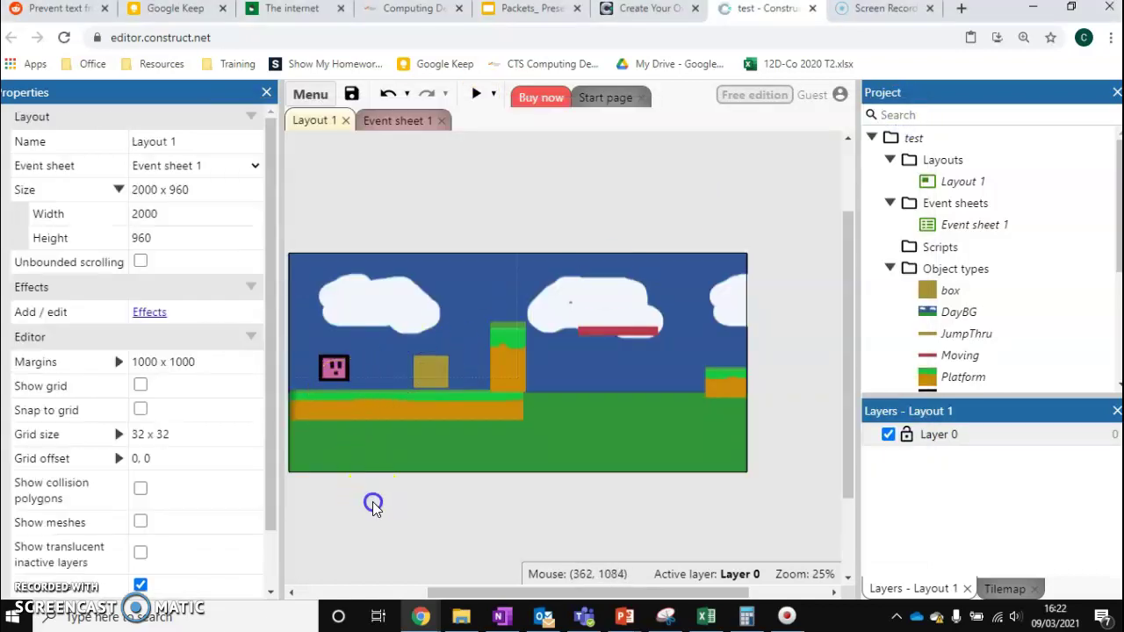
left_click(413, 403)
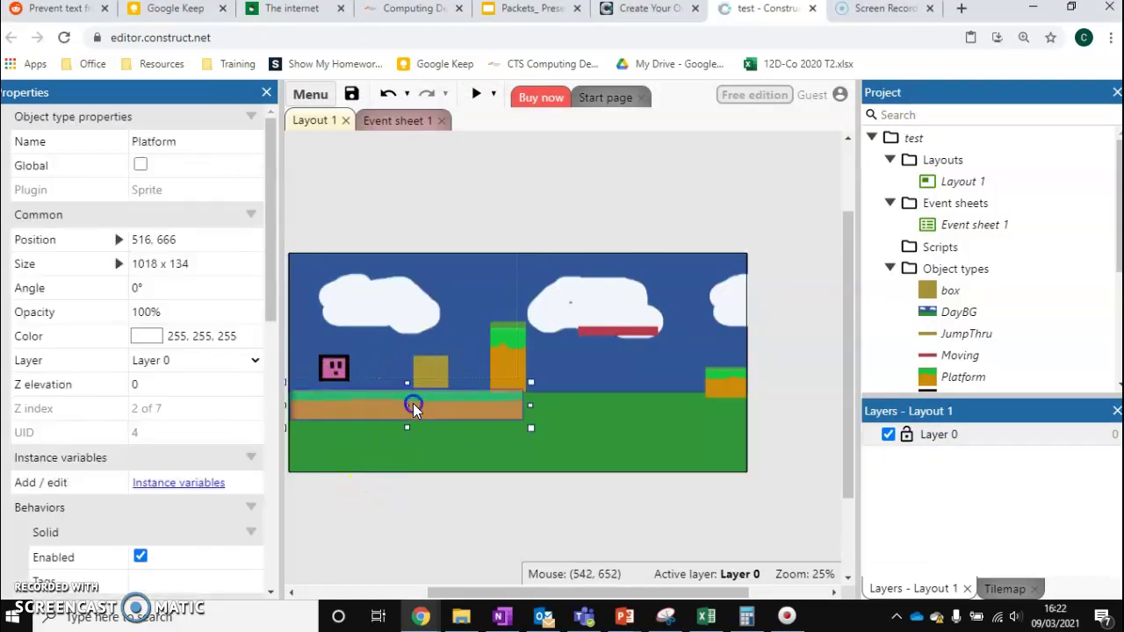
left_click(499, 369)
left_click(708, 376)
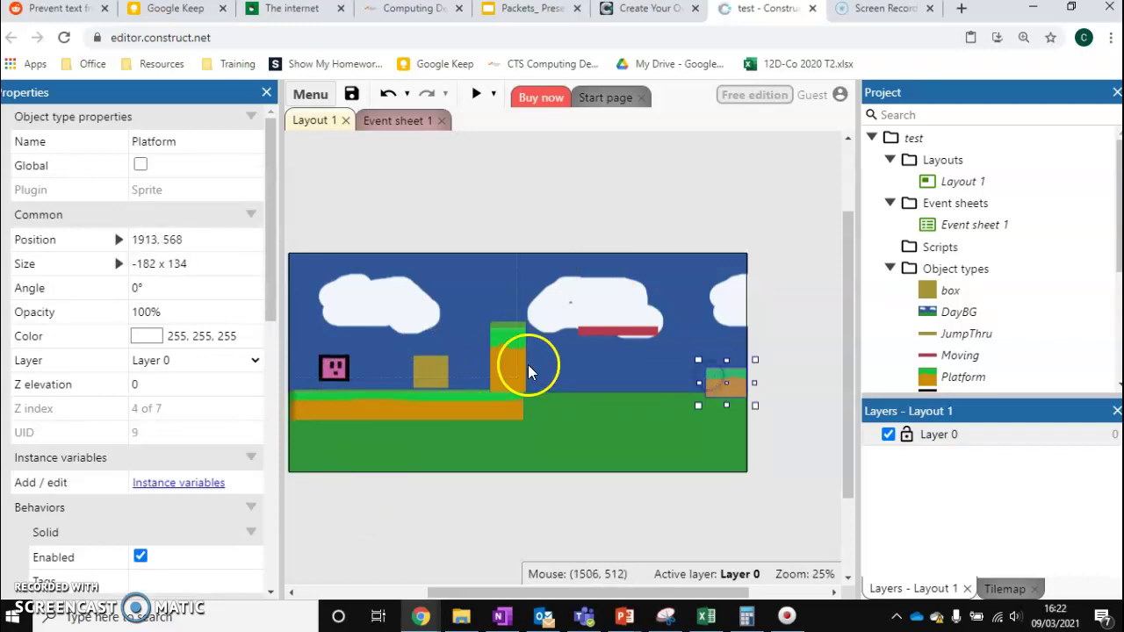
left_click(496, 362)
left_click(439, 414)
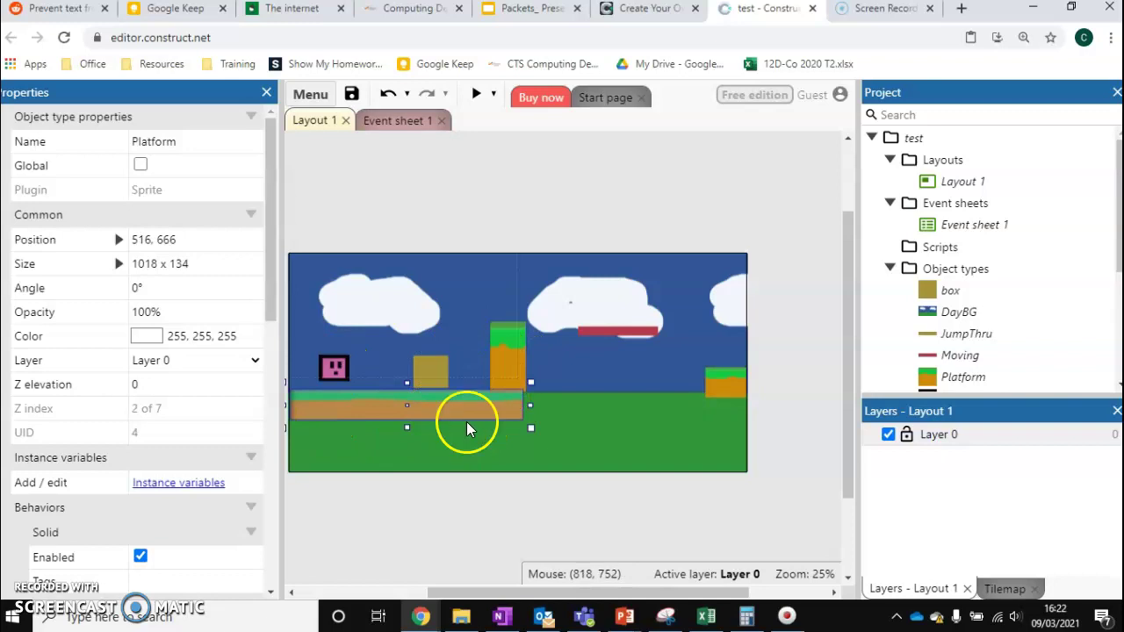
left_click_drag(274, 293, 295, 422)
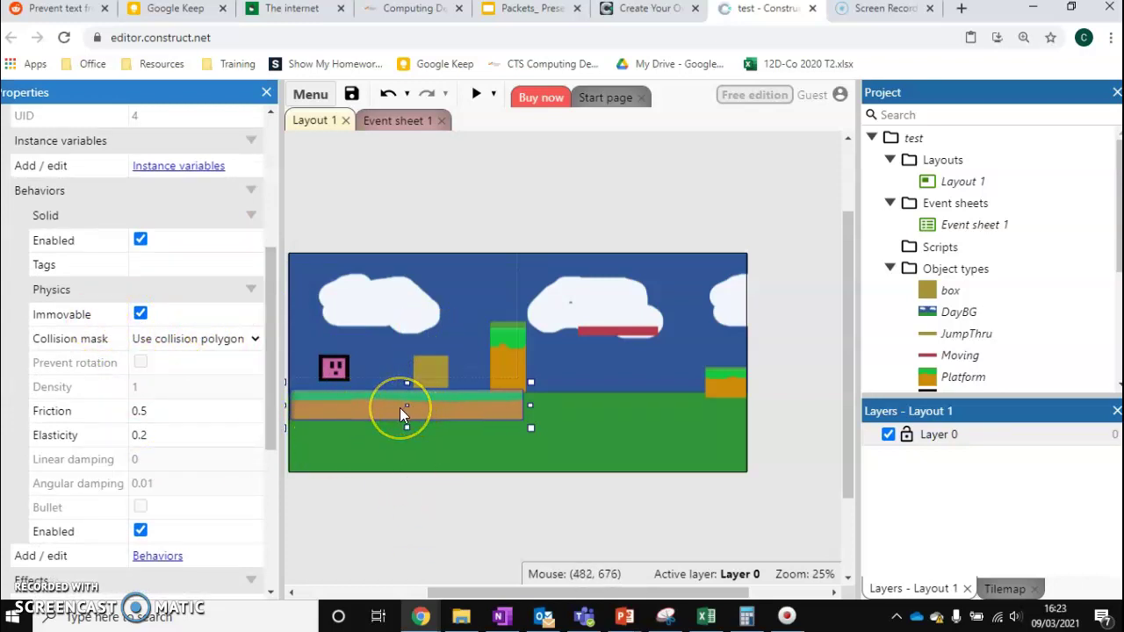
Select the pink player sprite and add the Physics behaviour to it.
left_click(333, 367)
right_click(333, 365)
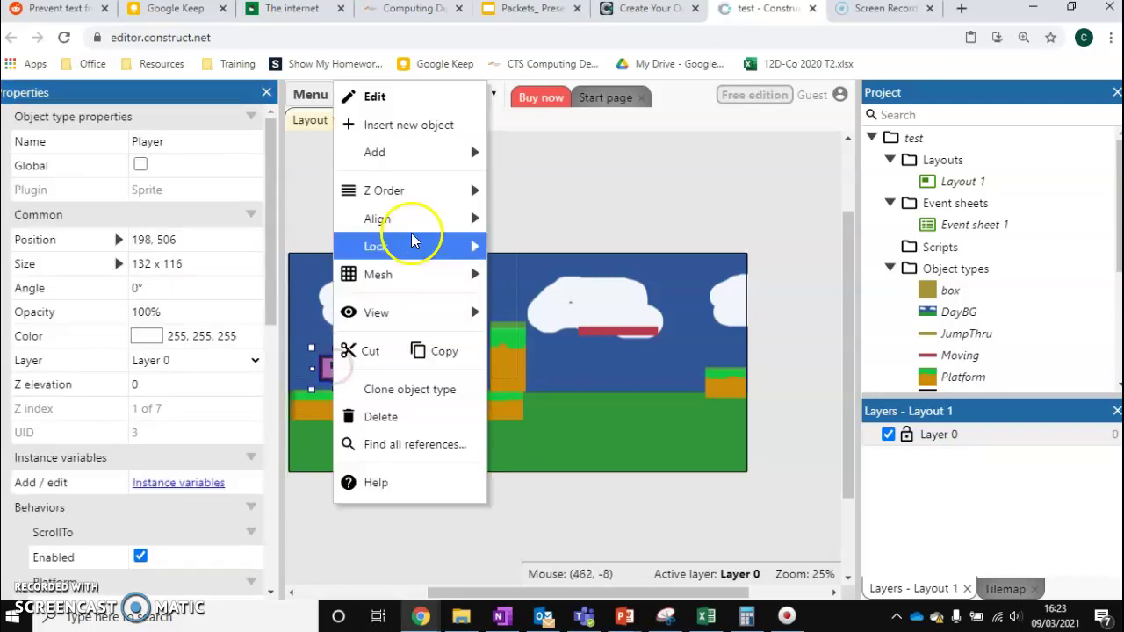
mouse_move(440, 156)
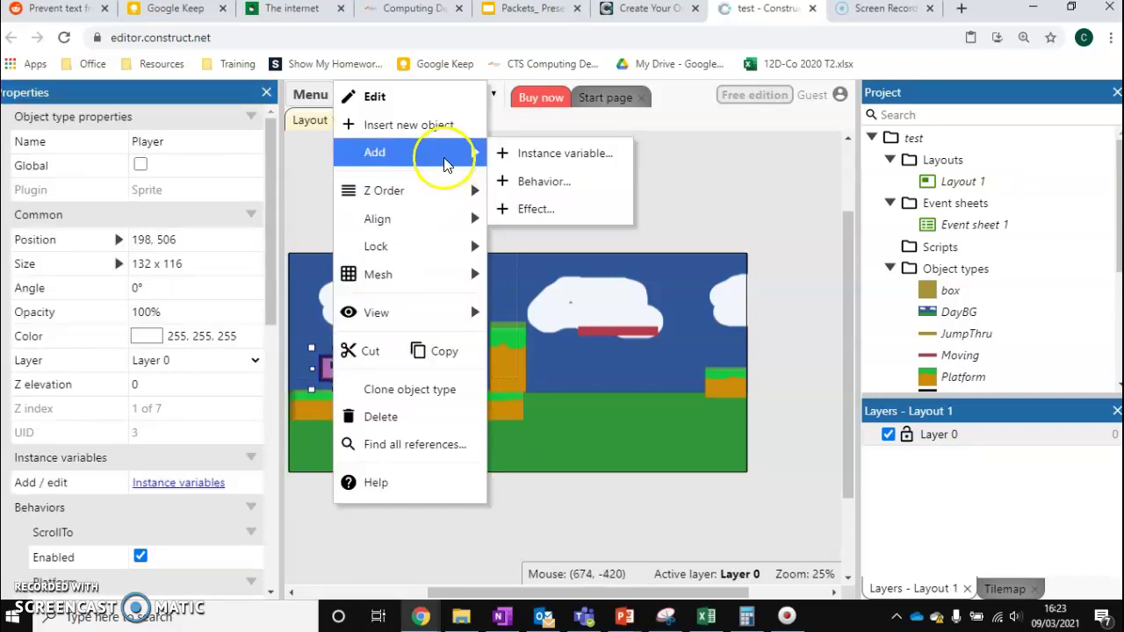
left_click(554, 180)
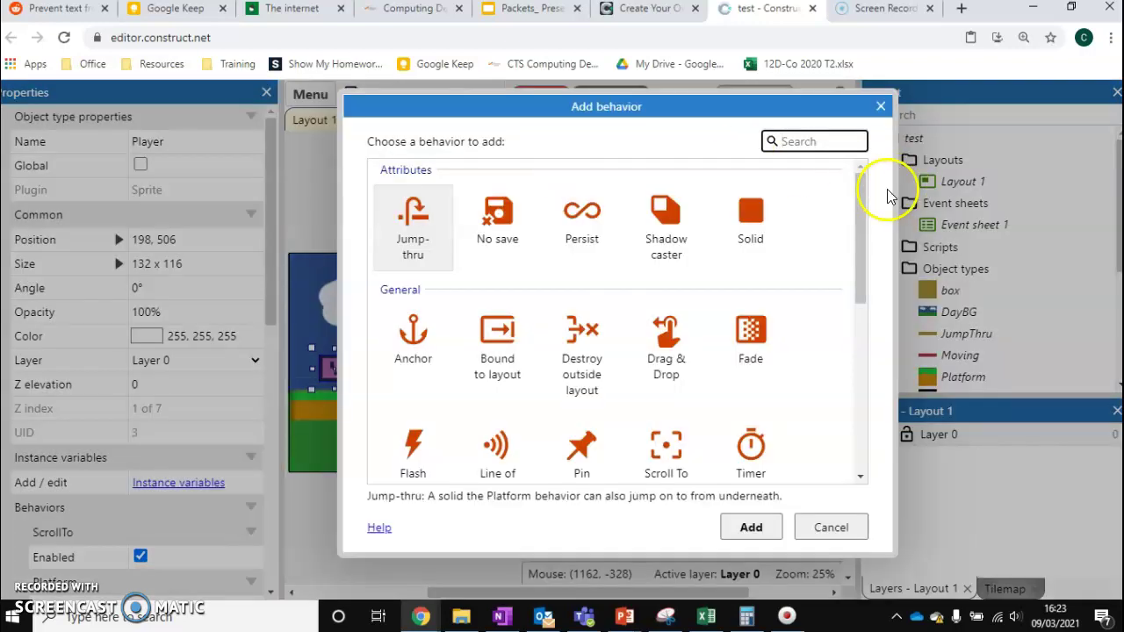
left_click_drag(859, 195, 873, 359)
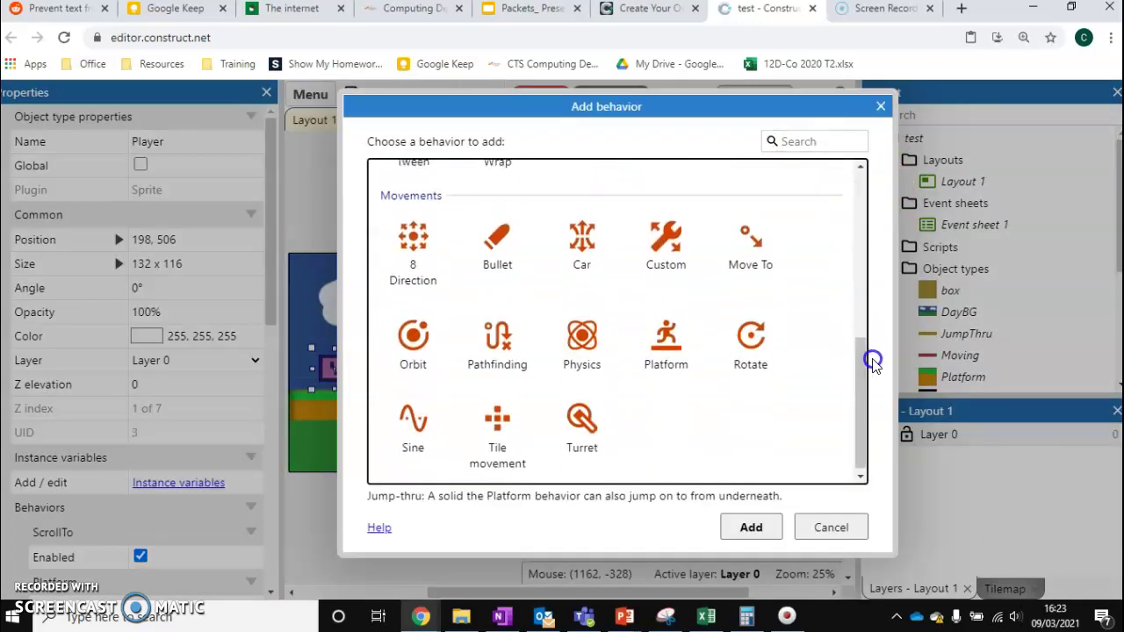
left_click(600, 350)
left_click(776, 528)
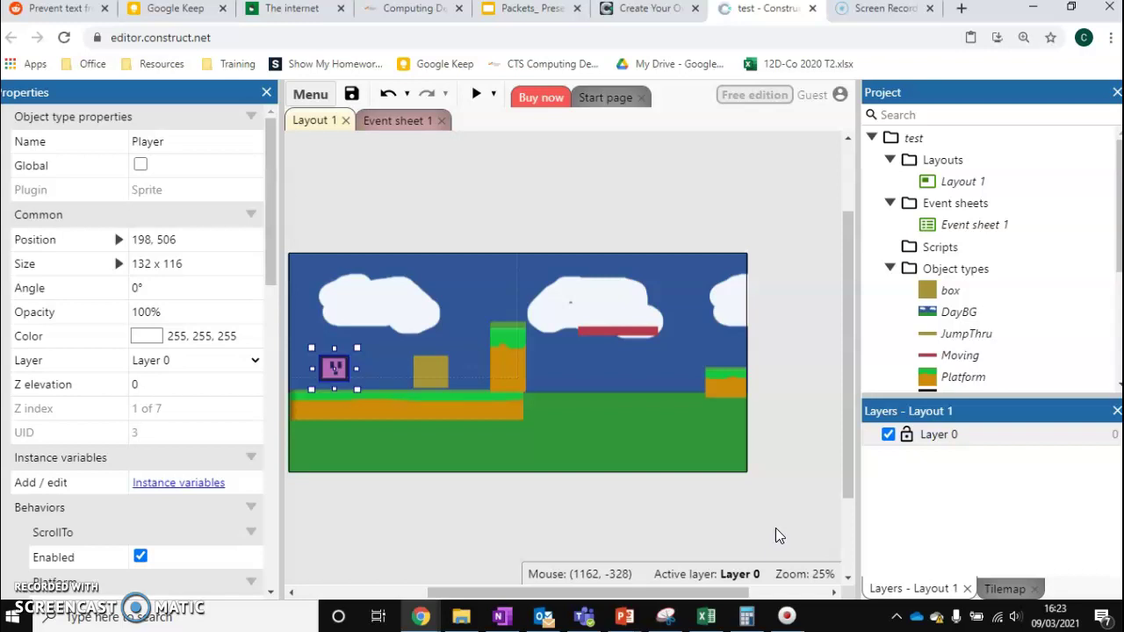
Scroll down to the Player's Physics properties and switch Immovable on.
left_click(273, 252)
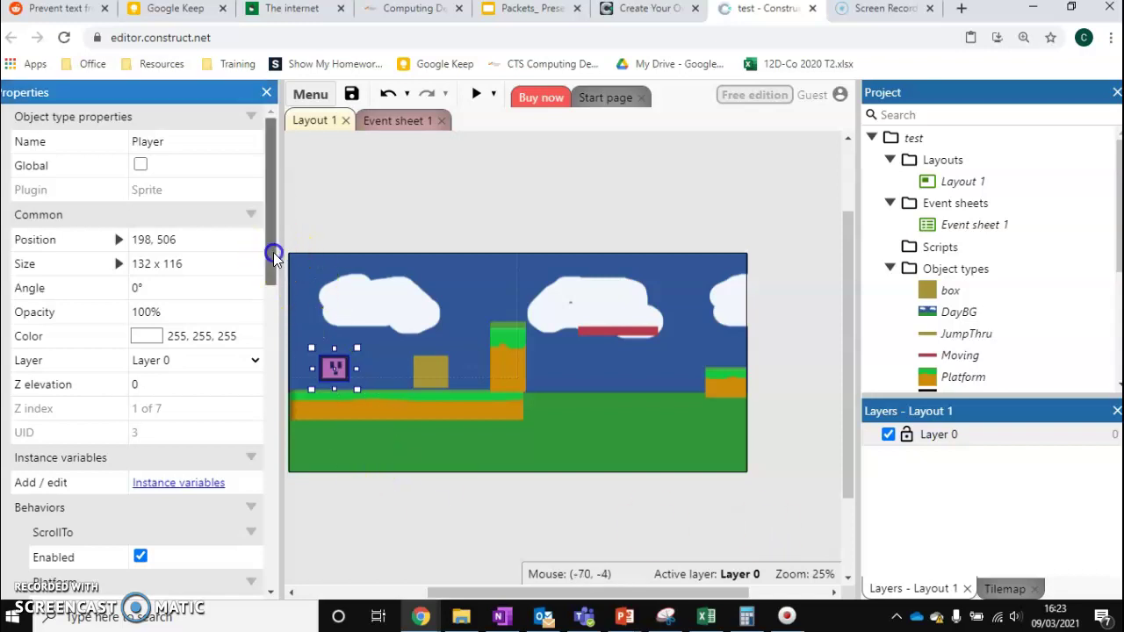
left_click_drag(273, 252, 283, 464)
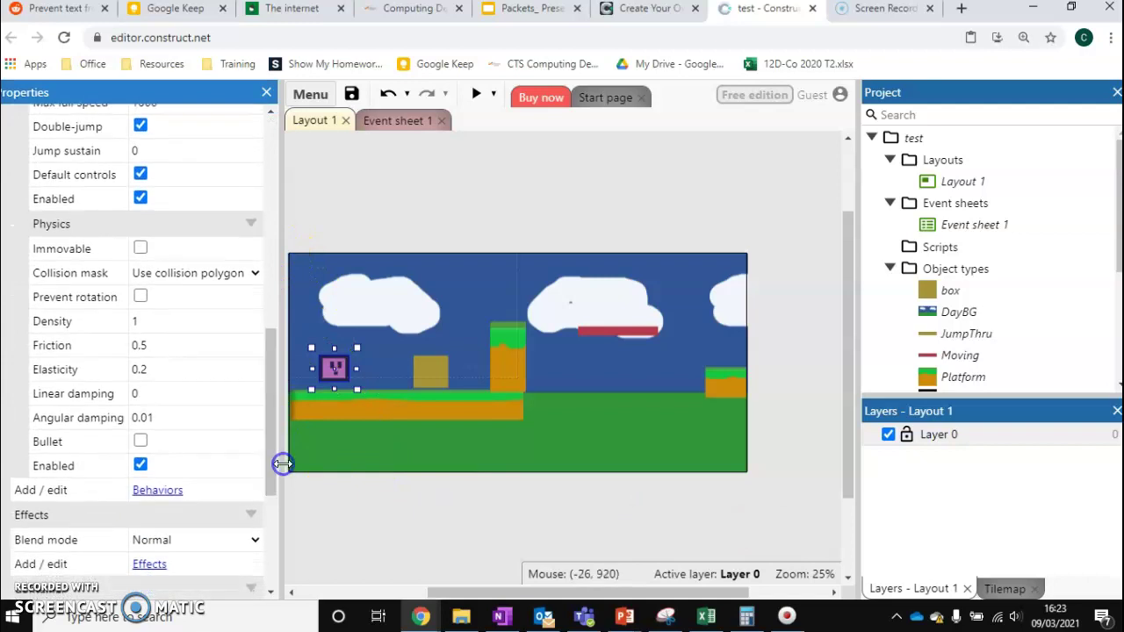
left_click(222, 393)
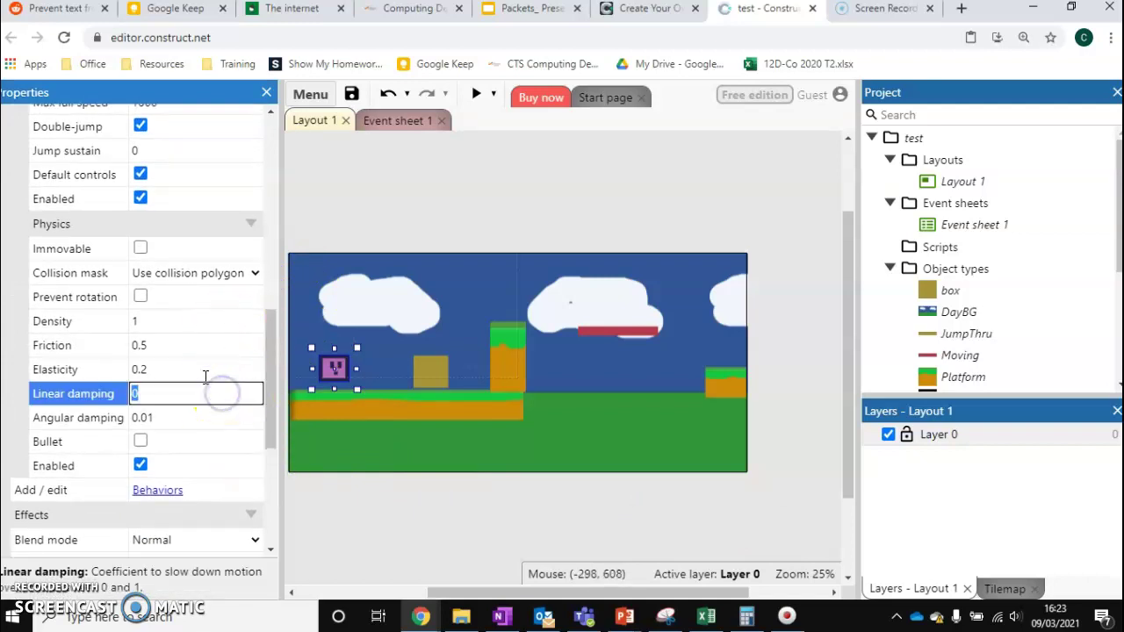
left_click(108, 299)
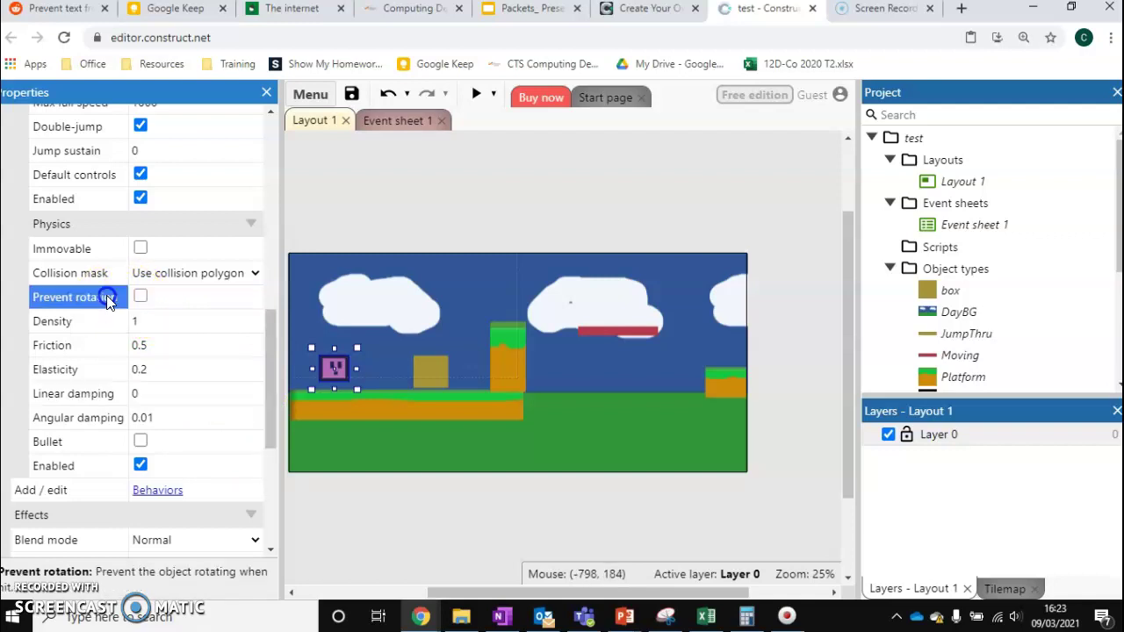
left_click(141, 248)
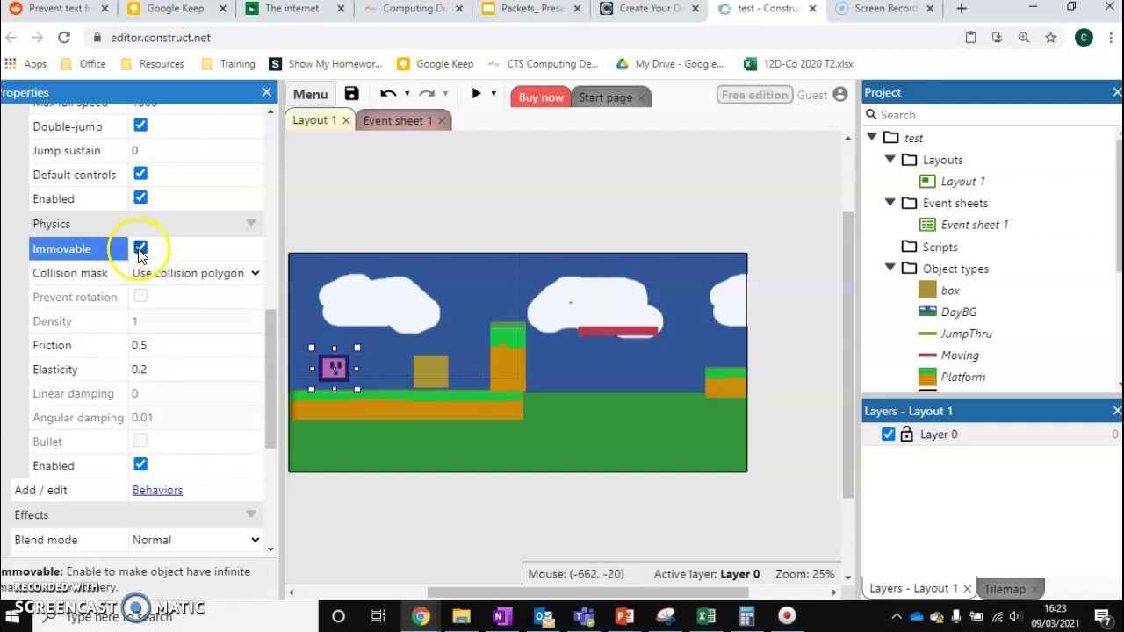
Preview the game and walk the player right to push the box.
left_click(476, 95)
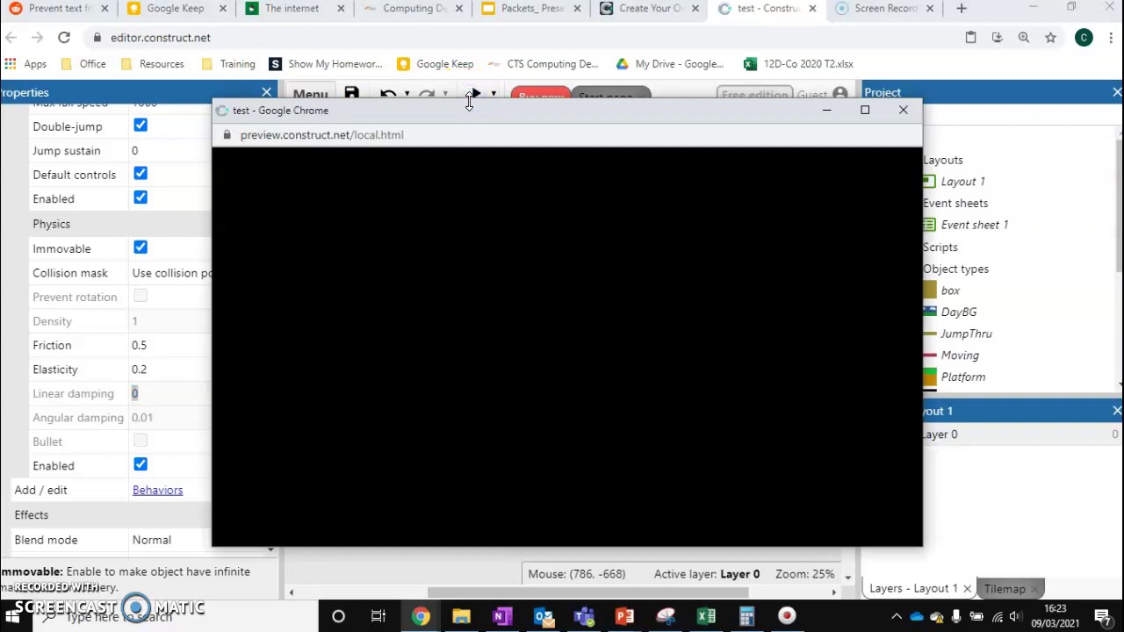
key("Right")
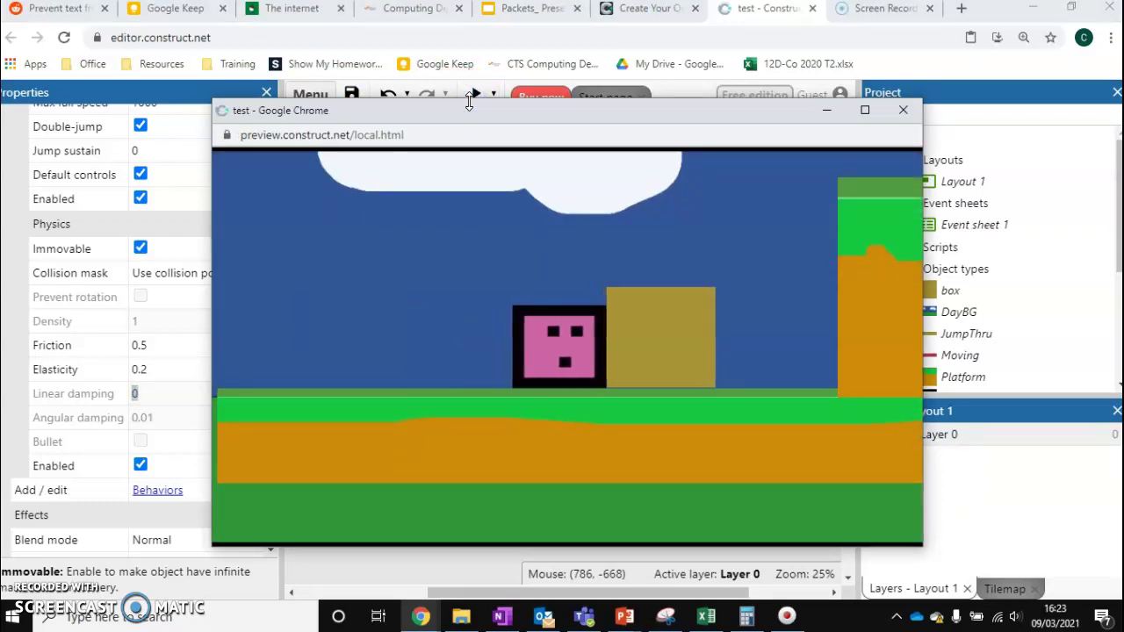
key("Right")
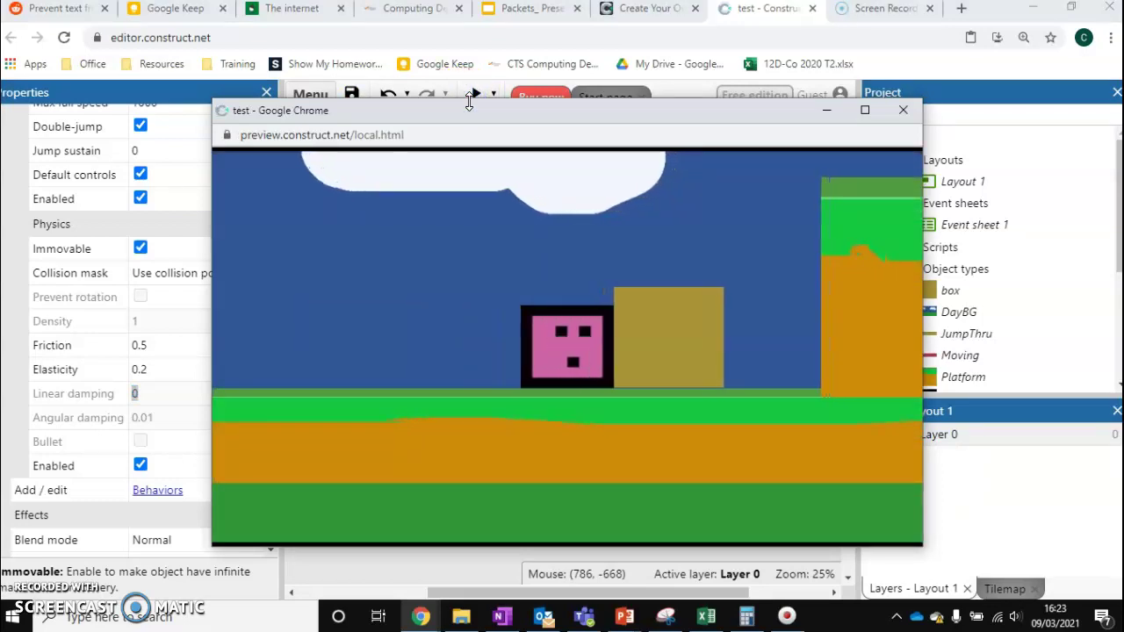
key("Right")
left_click(904, 112)
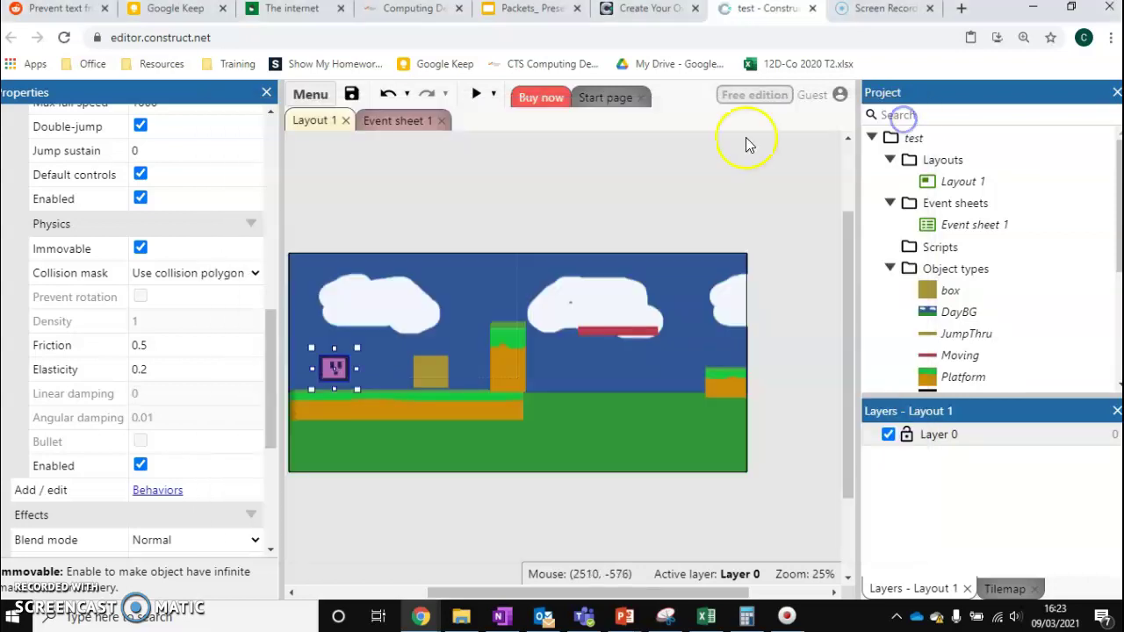
Turn Immovable off in the Player's Physics properties and toggle Prevent rotation.
left_click(139, 248)
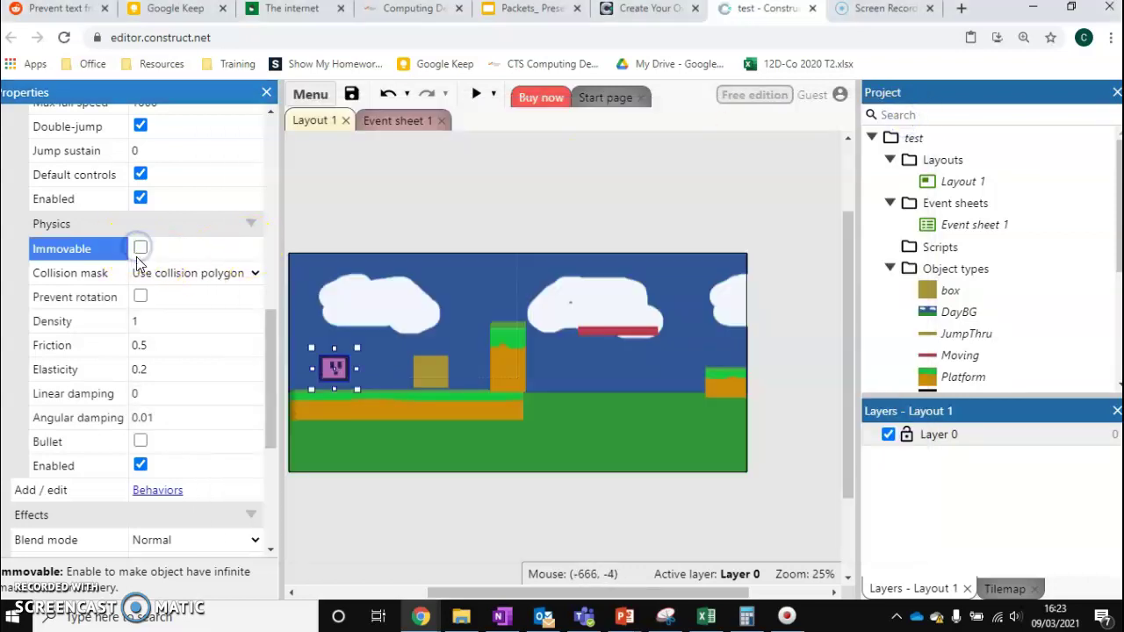
left_click(142, 298)
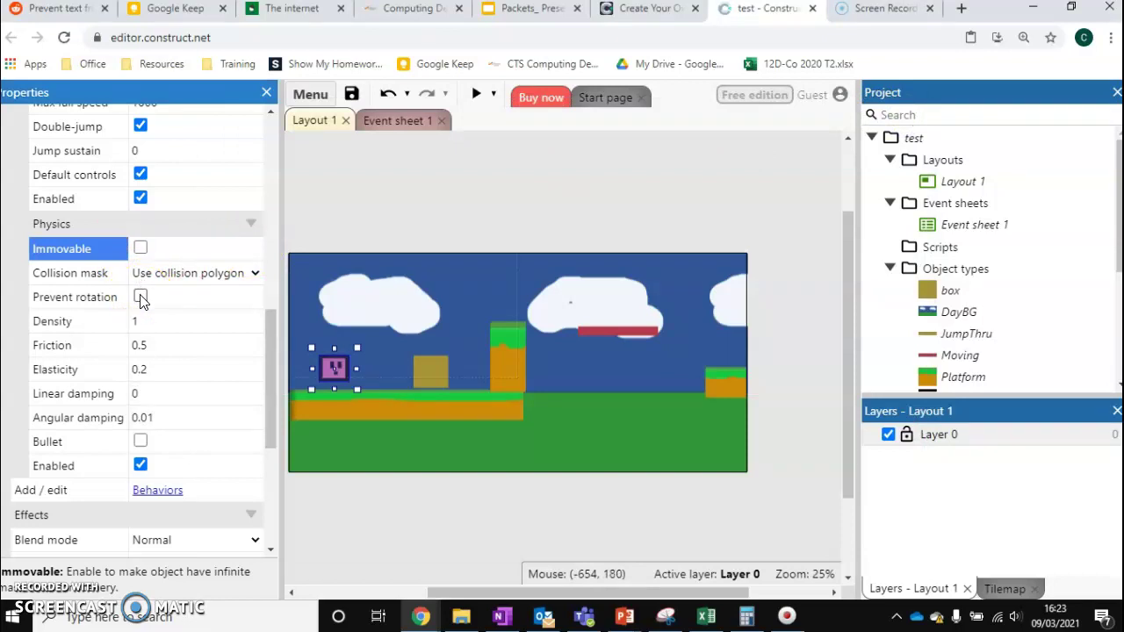
left_click(476, 93)
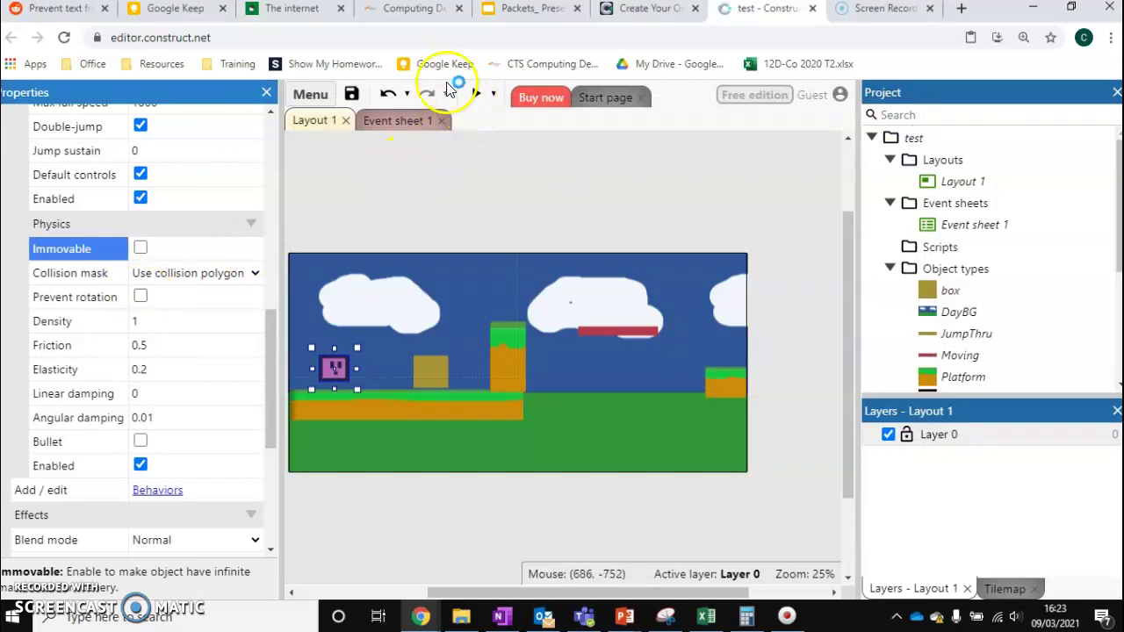
Run the preview and jump the player onto the tan box and around, watching it tumble and tilt.
left_click(477, 94)
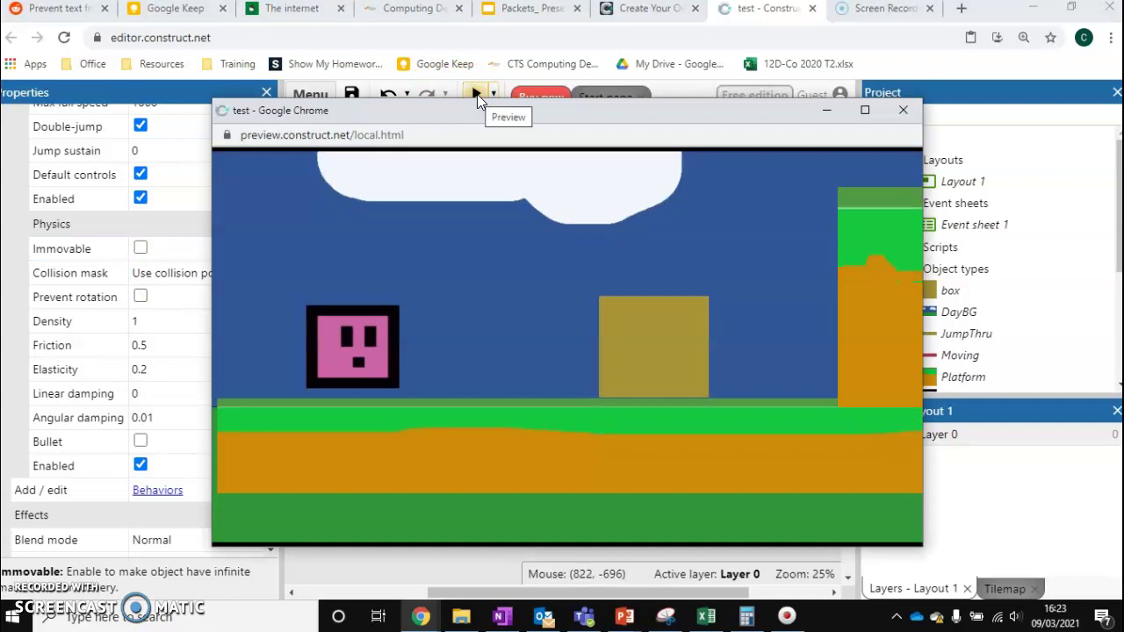
key("Right")
key("Up")
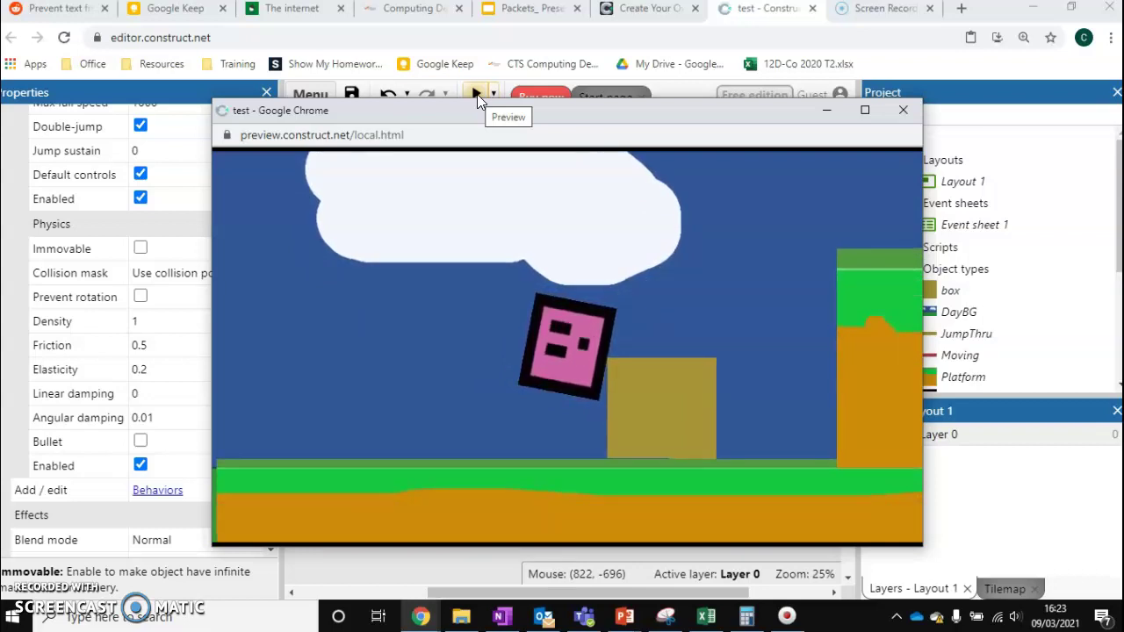
key("Right")
key("Up")
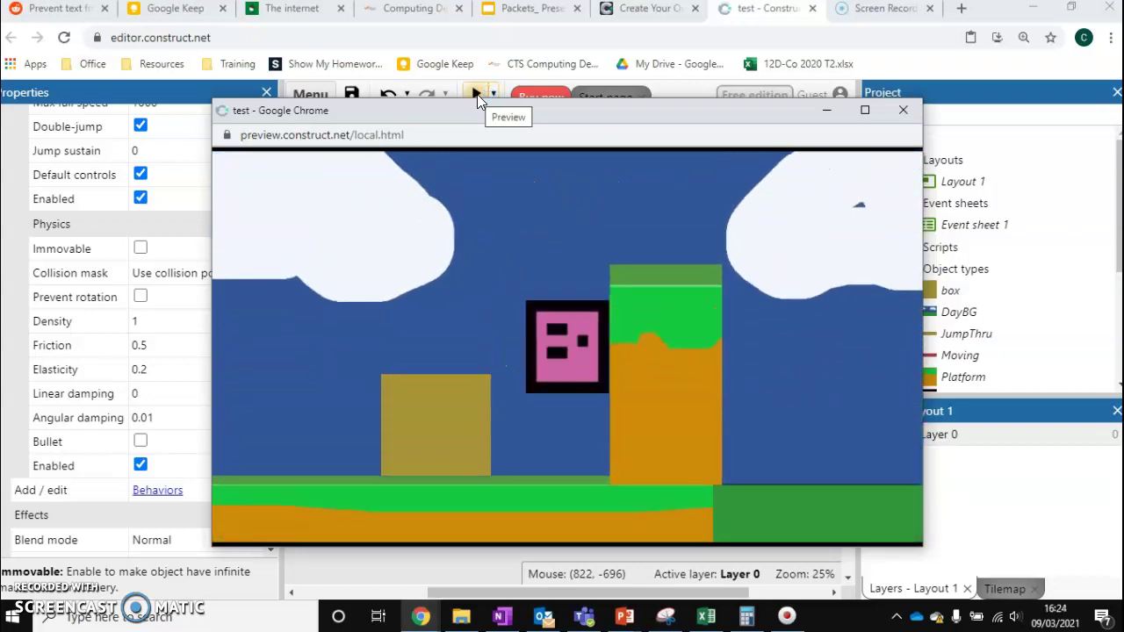
key("Up")
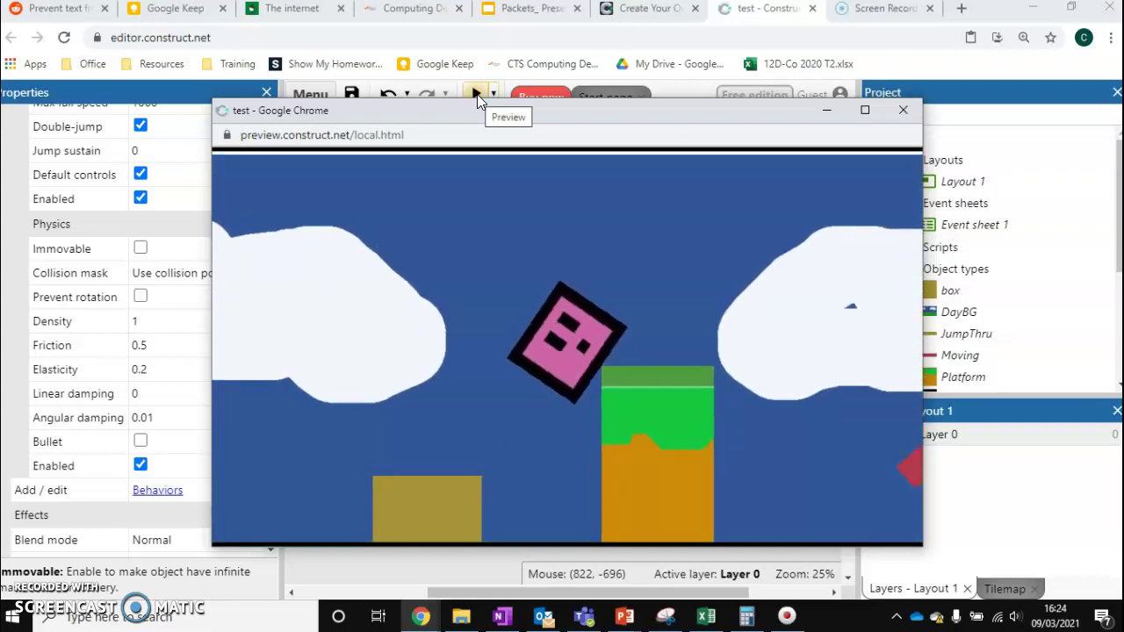
key("Up")
key("Right")
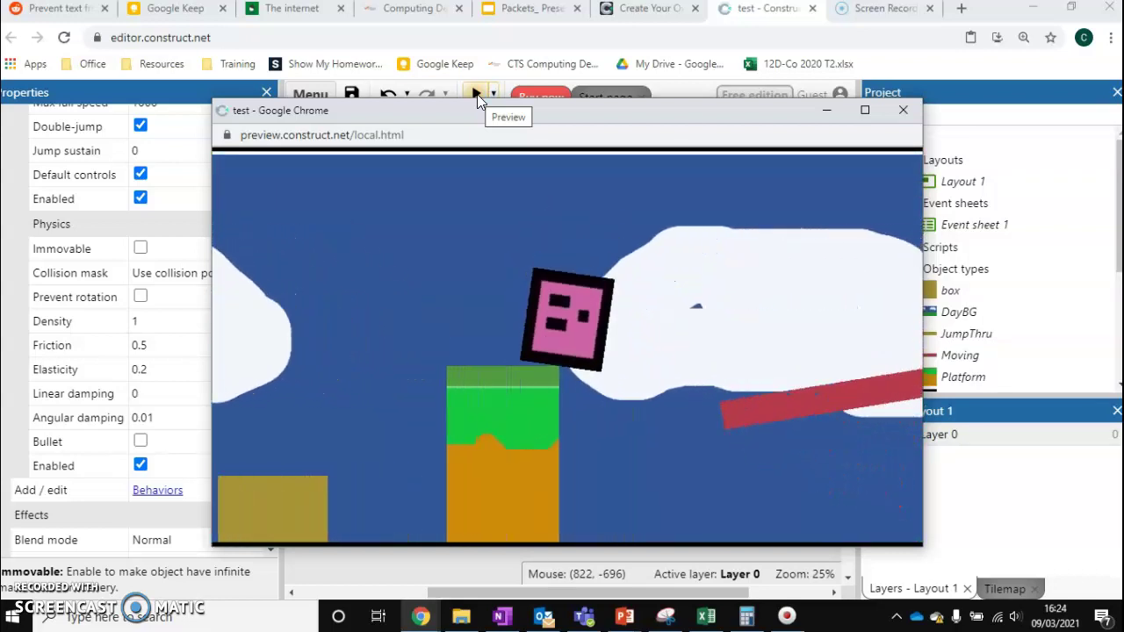
key("Left")
key("Left")
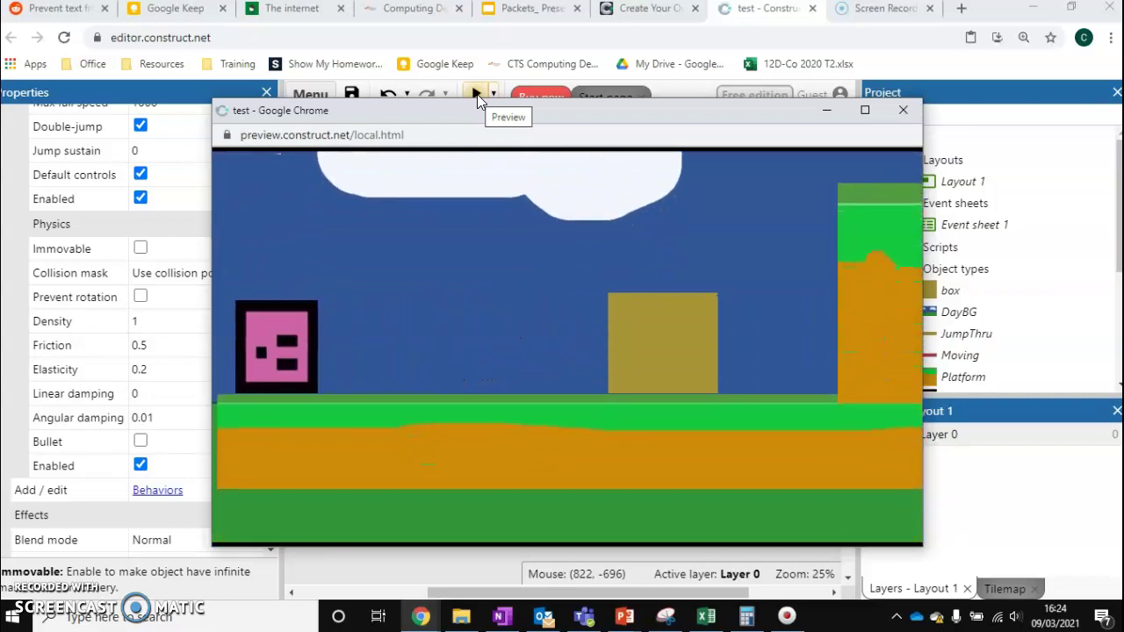
key("Right")
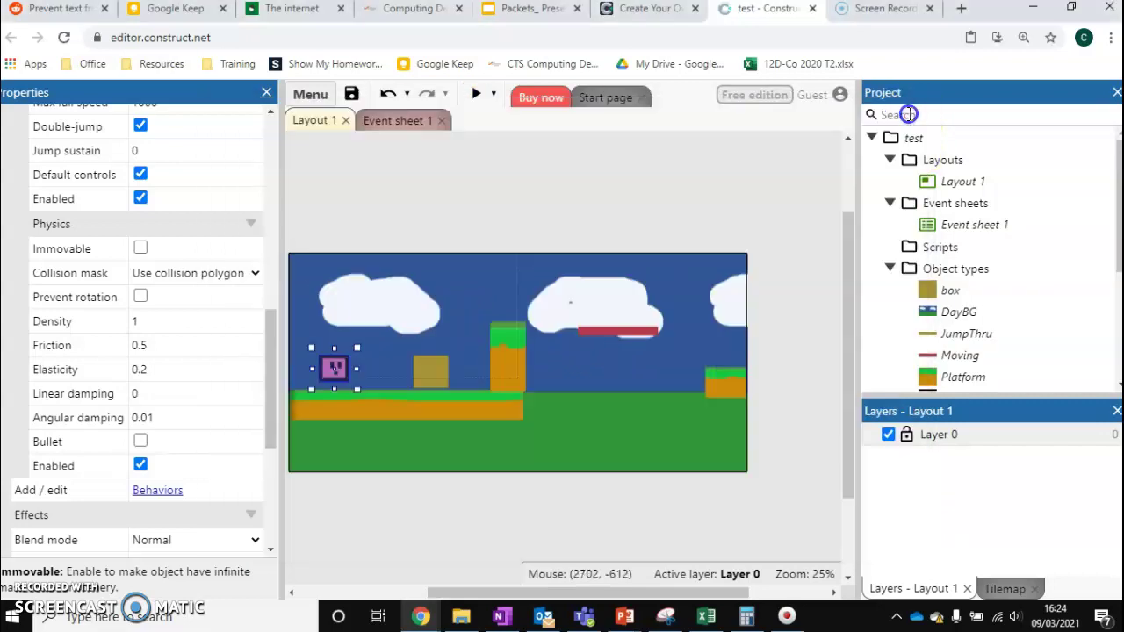
After closing the preview, tick Prevent rotation and enter 20 as the player's Physics Density.
left_click(903, 111)
left_click(140, 297)
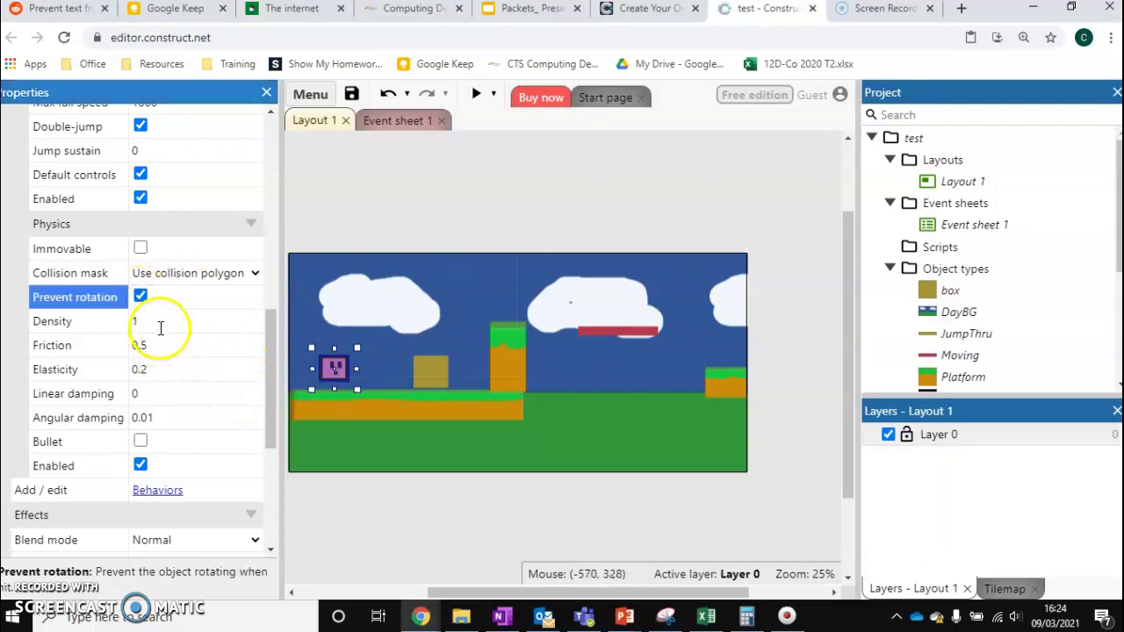
left_click(160, 322)
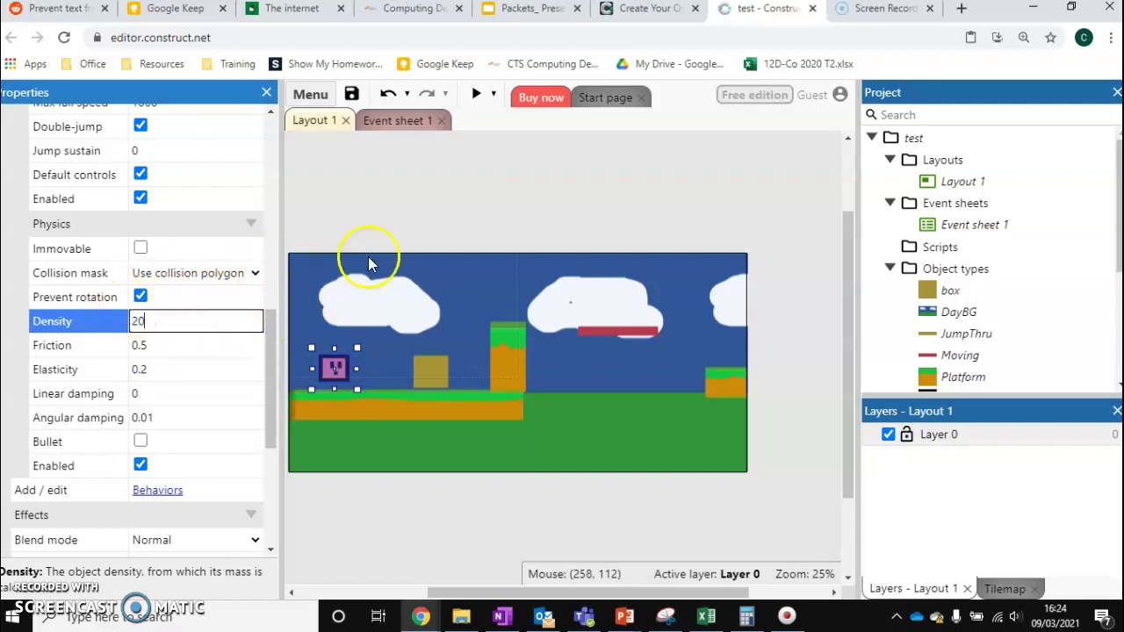
left_click(395, 193)
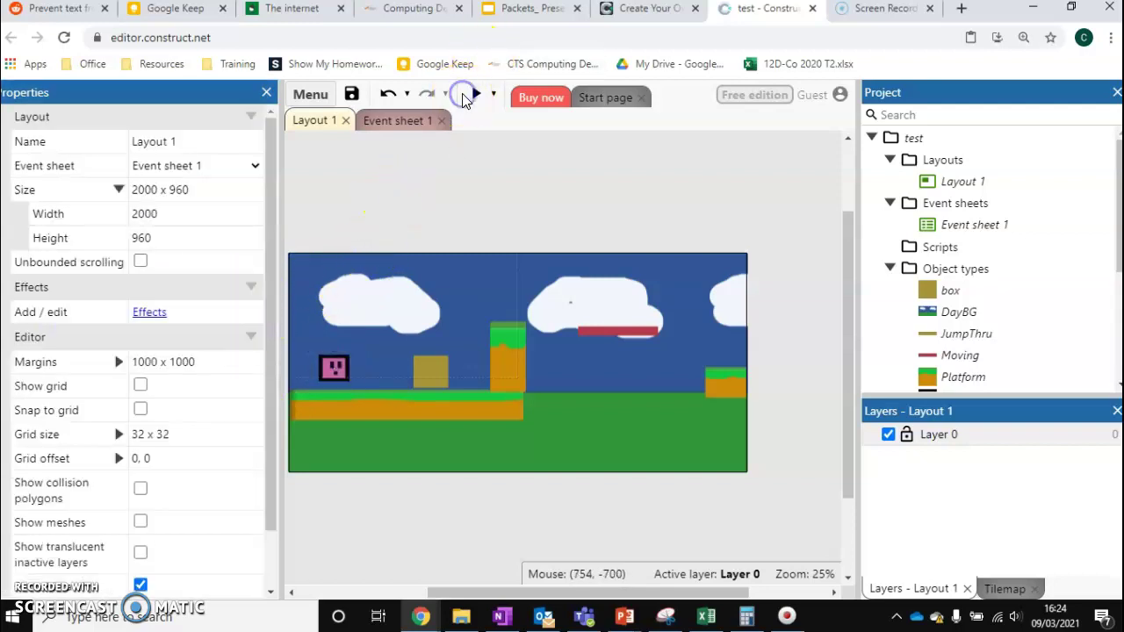
key("Right")
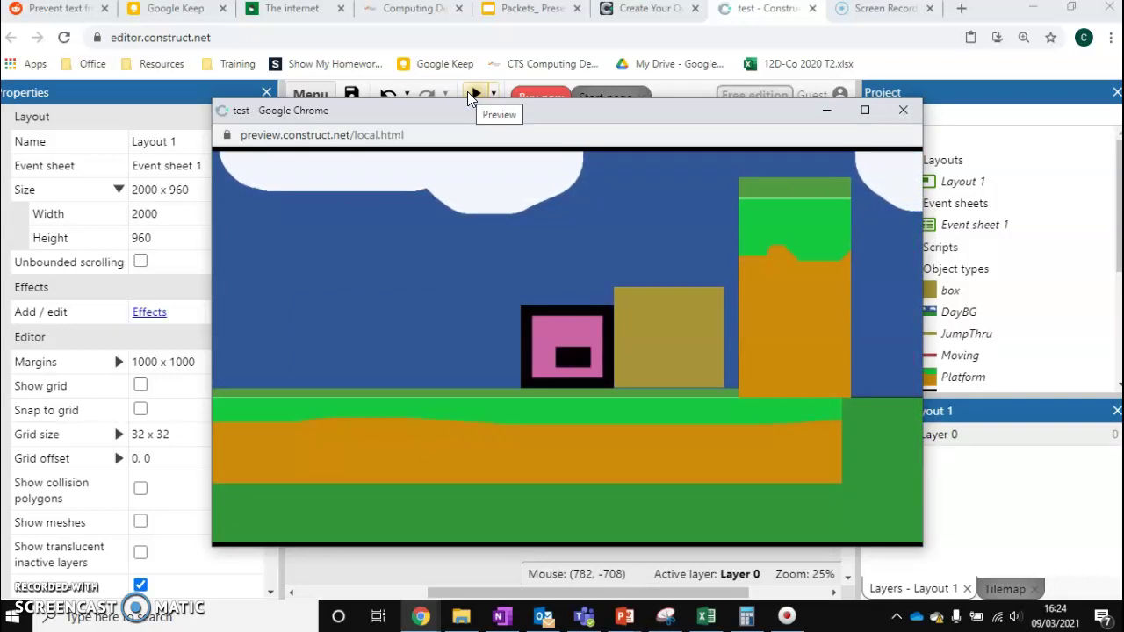
key("Up")
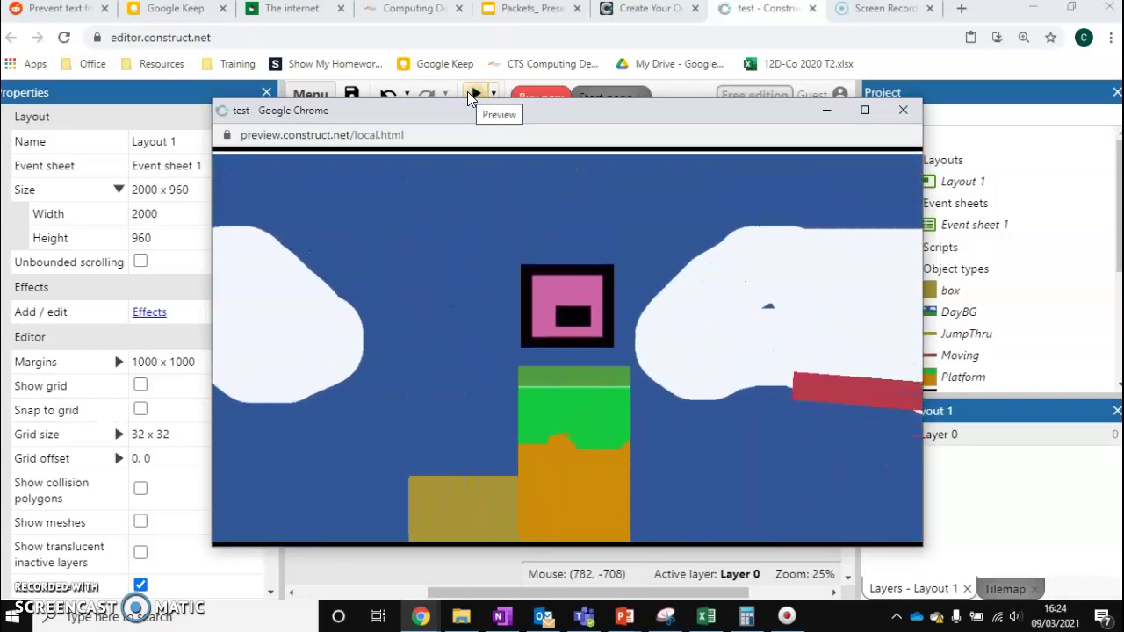
key("Up")
key("Up")
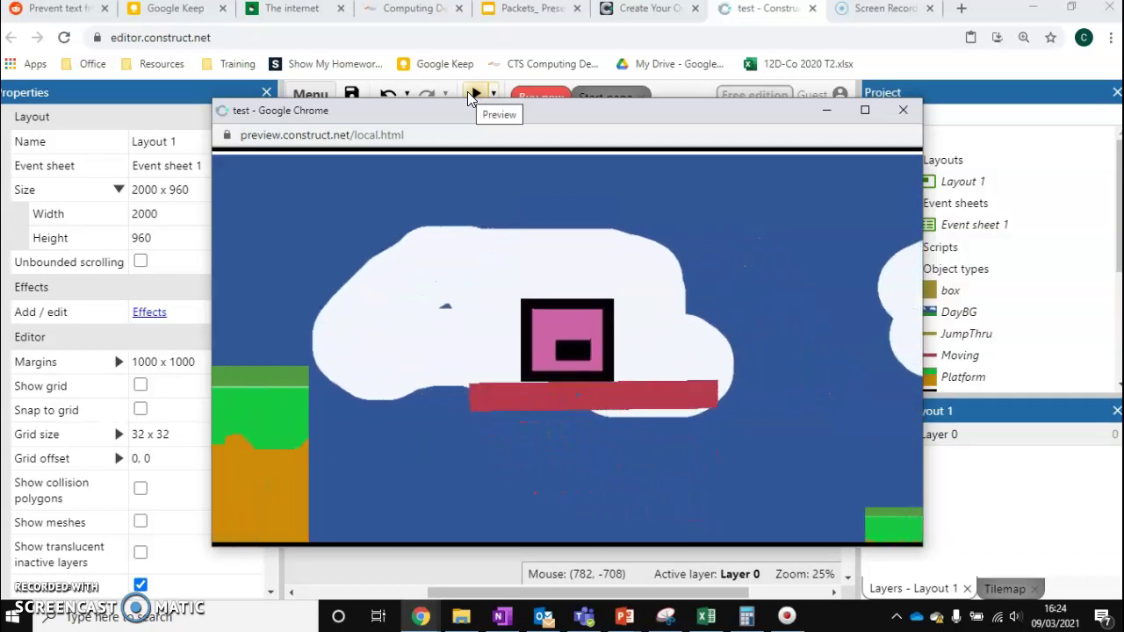
key("Up")
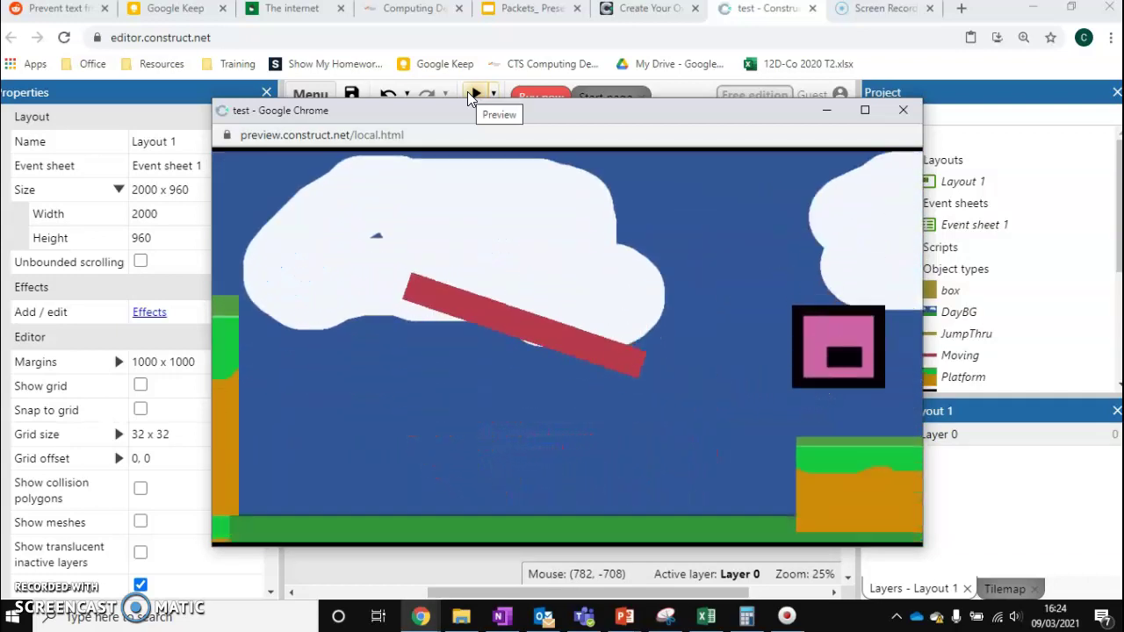
left_click(760, 211)
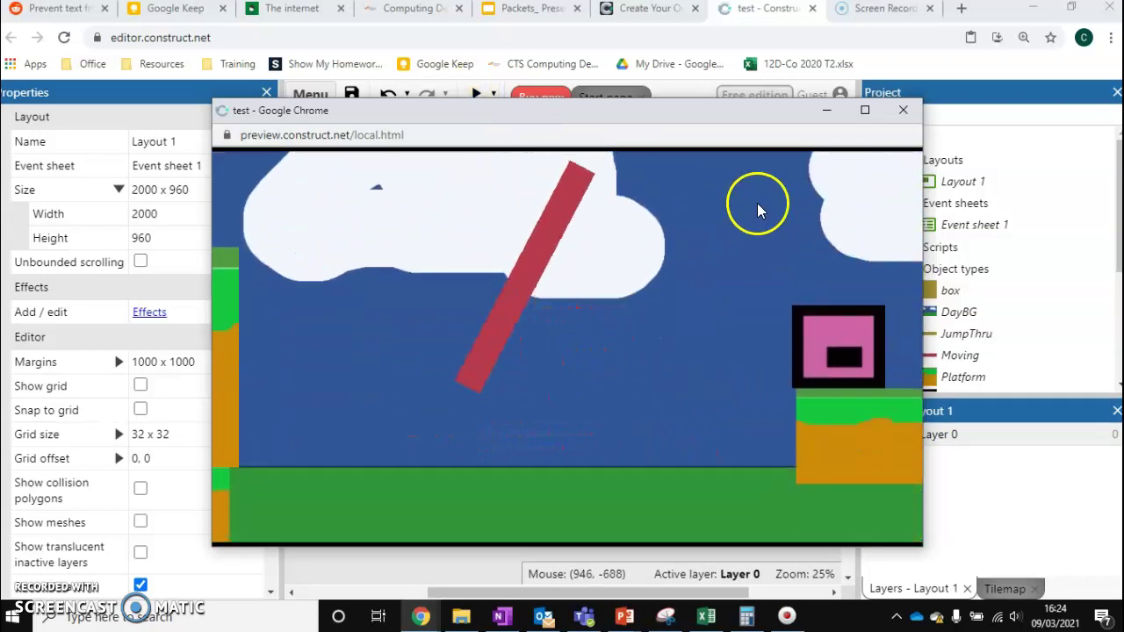
left_click(903, 111)
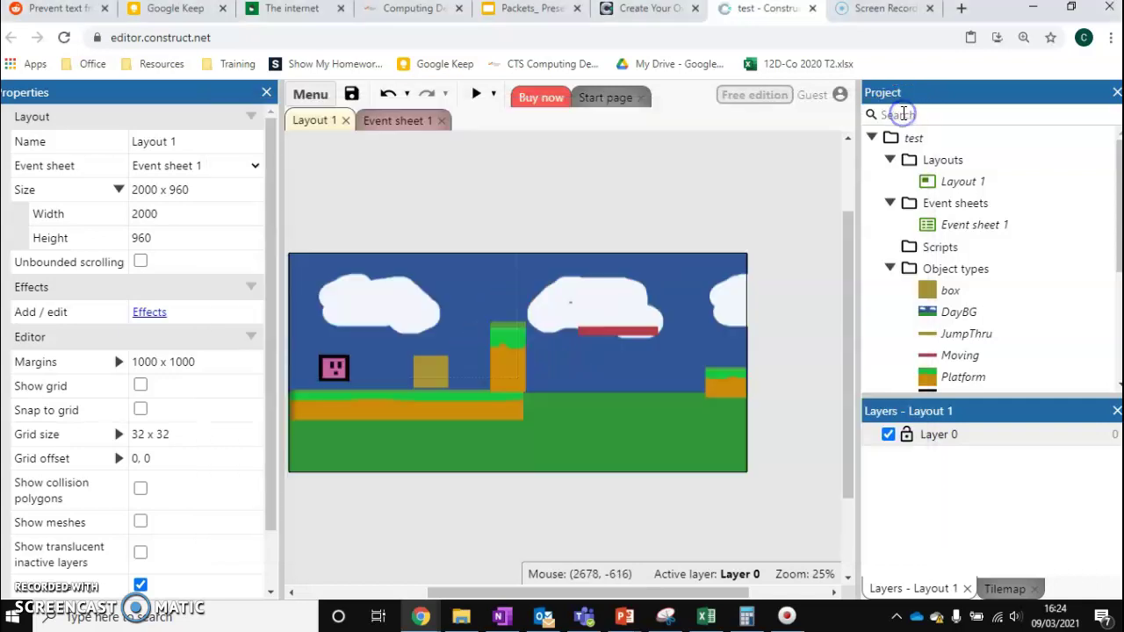
Delete the tall Platform pillar in the middle and run a layout preview.
left_click(500, 358)
key("Delete")
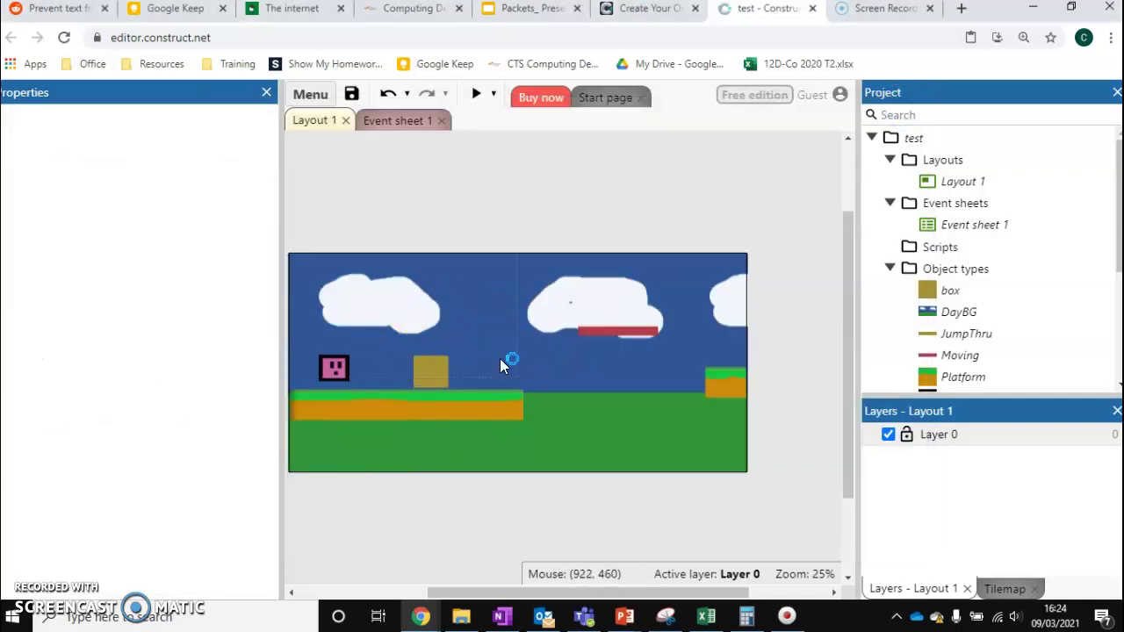
left_click(476, 95)
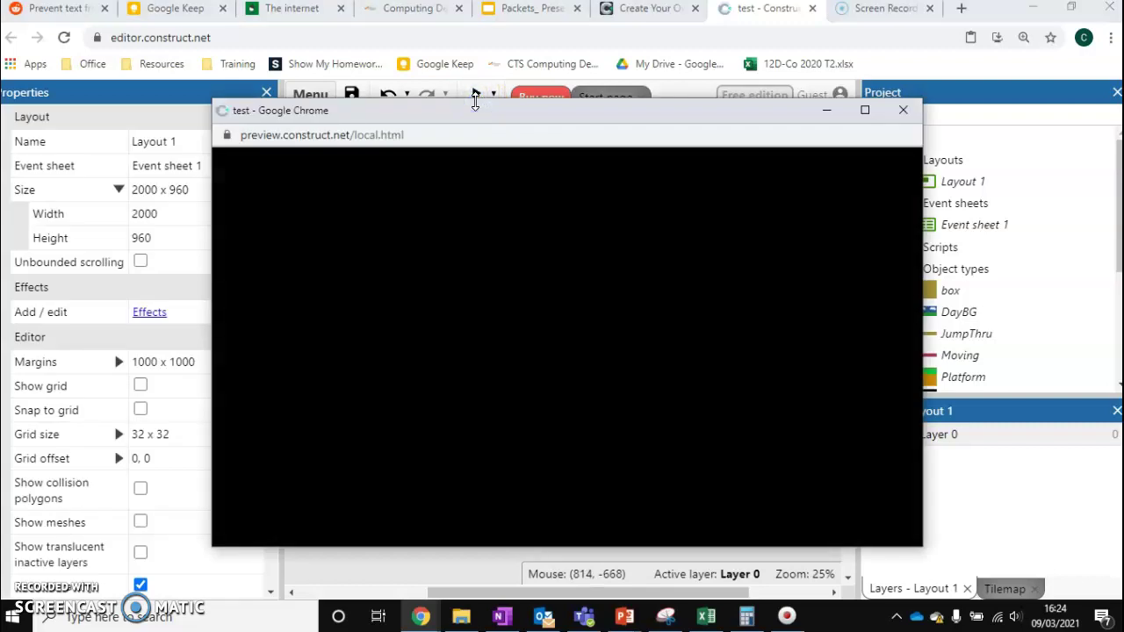
Walk the player back and forth against the olive box until it tips off the ground's edge.
key("Right")
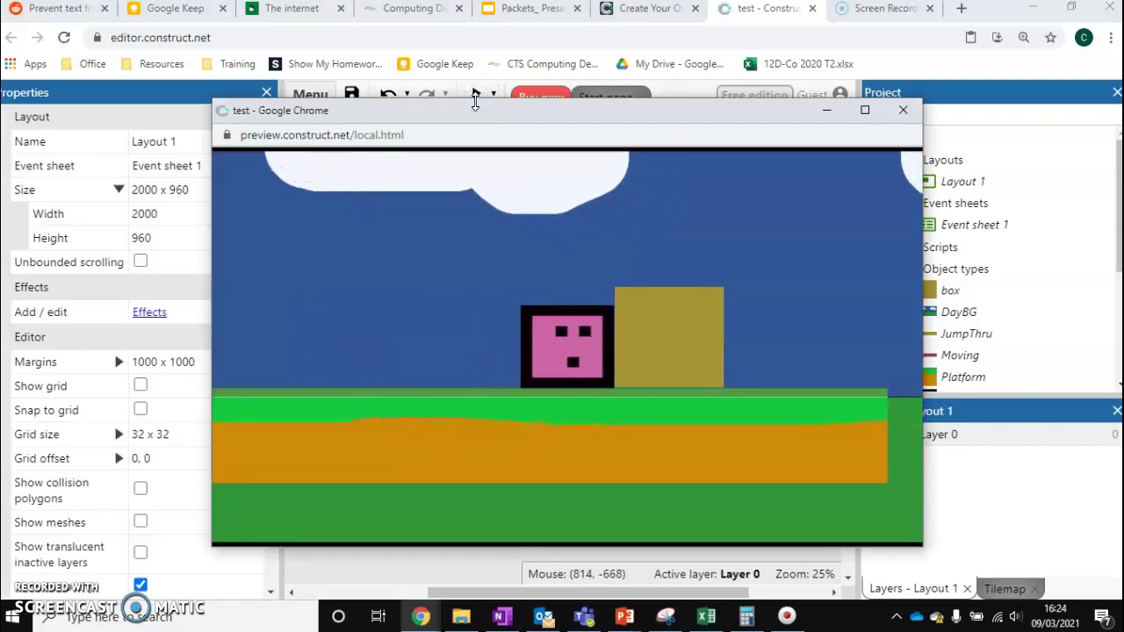
key("Left")
key("Right")
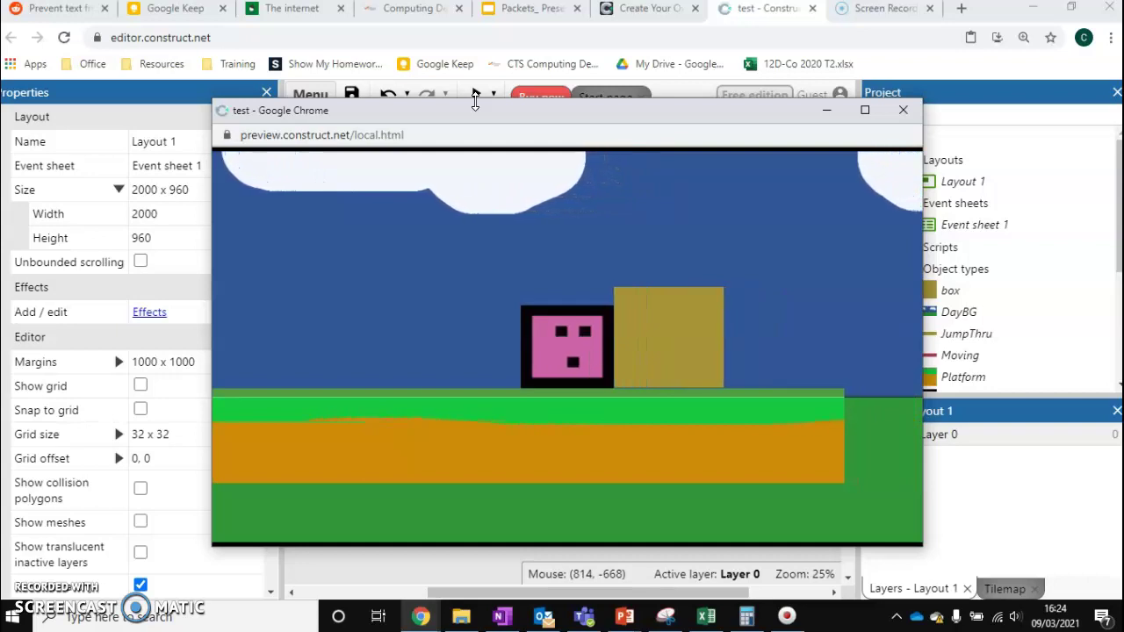
key("Left")
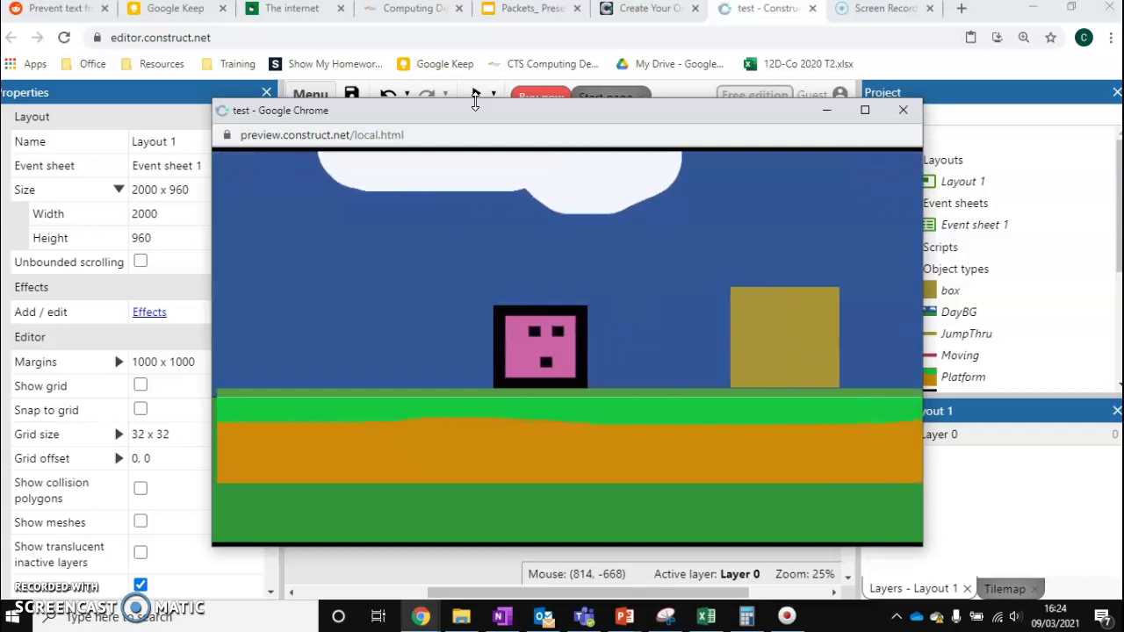
key("Right")
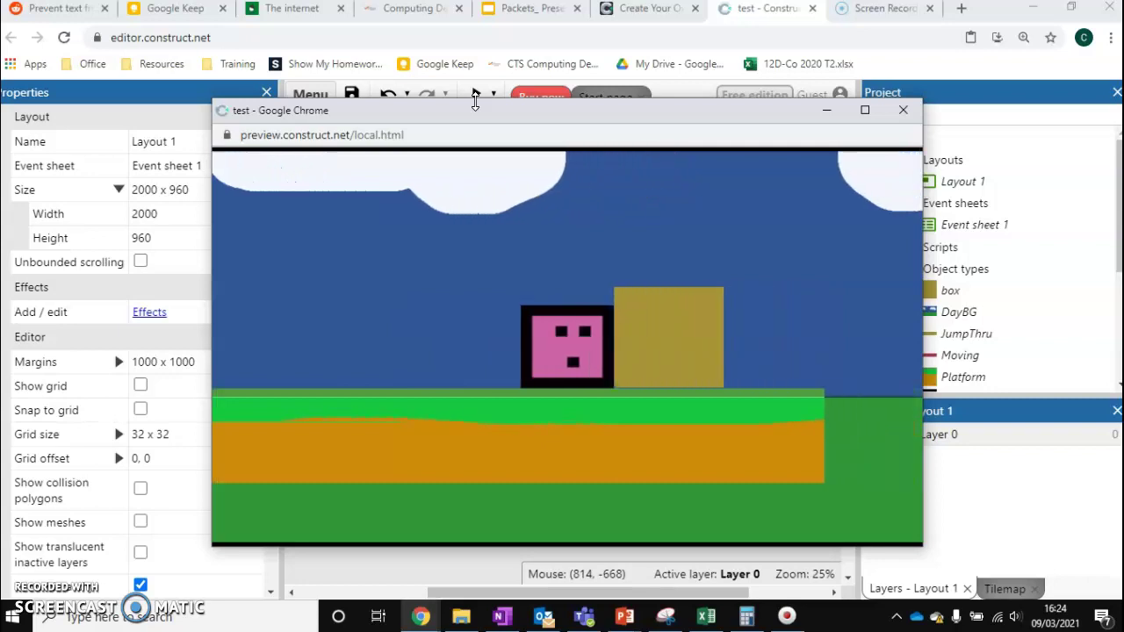
key("Left")
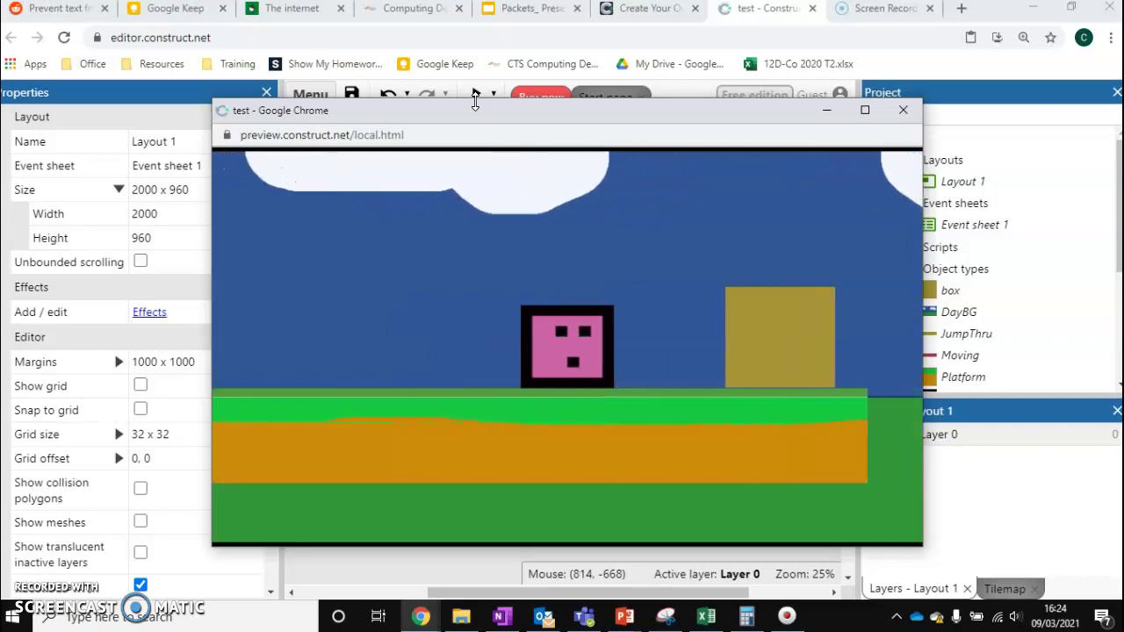
key("Right")
key("Right")
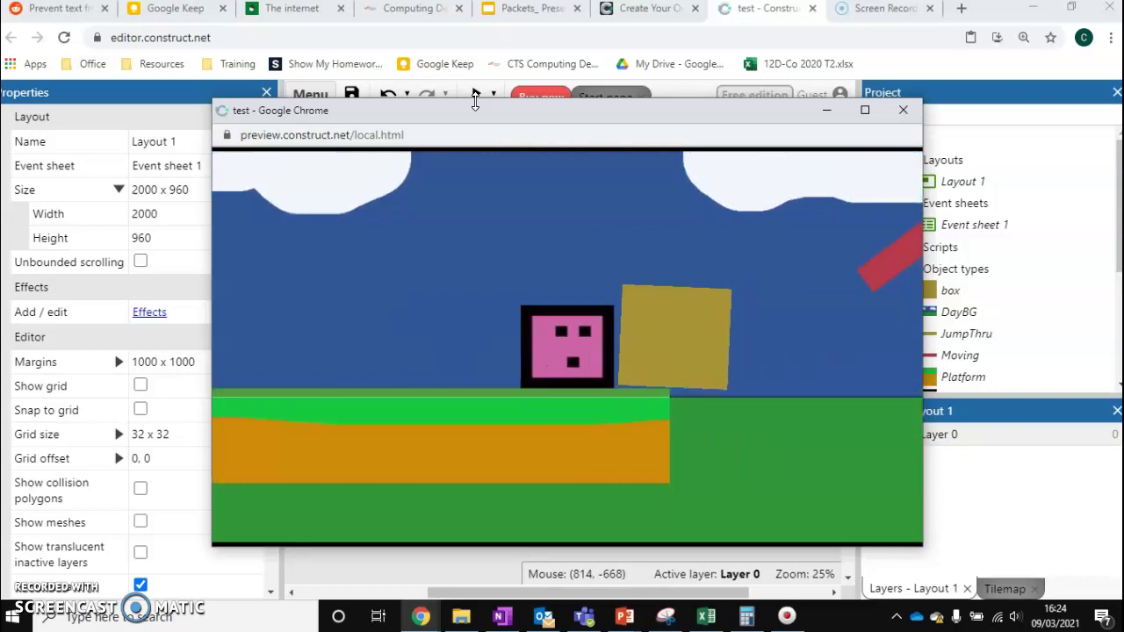
key("Right")
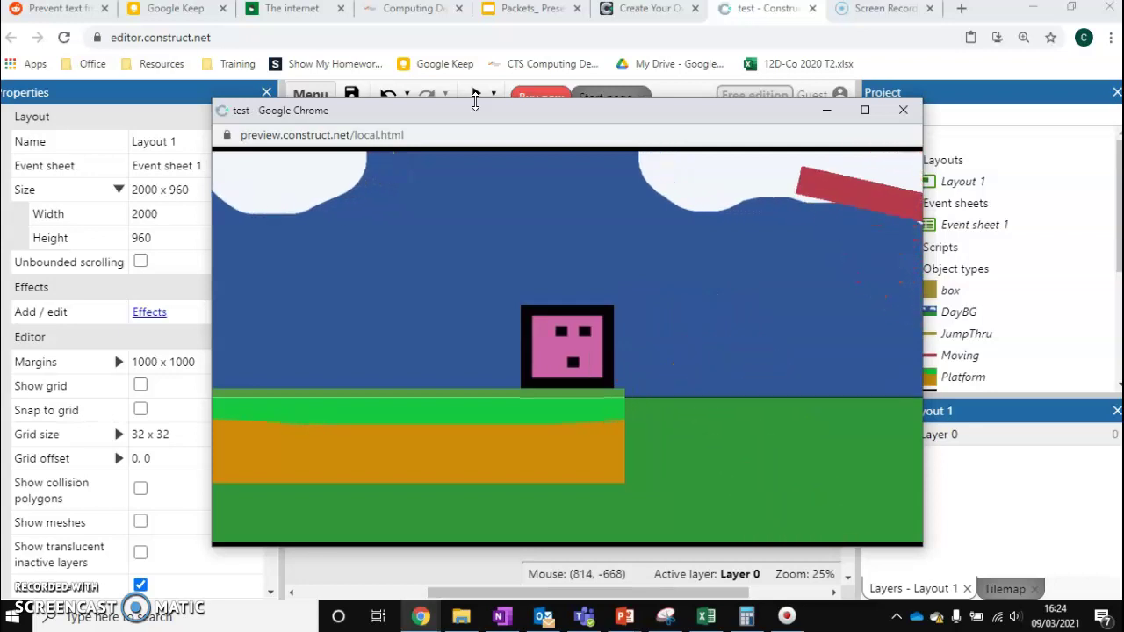